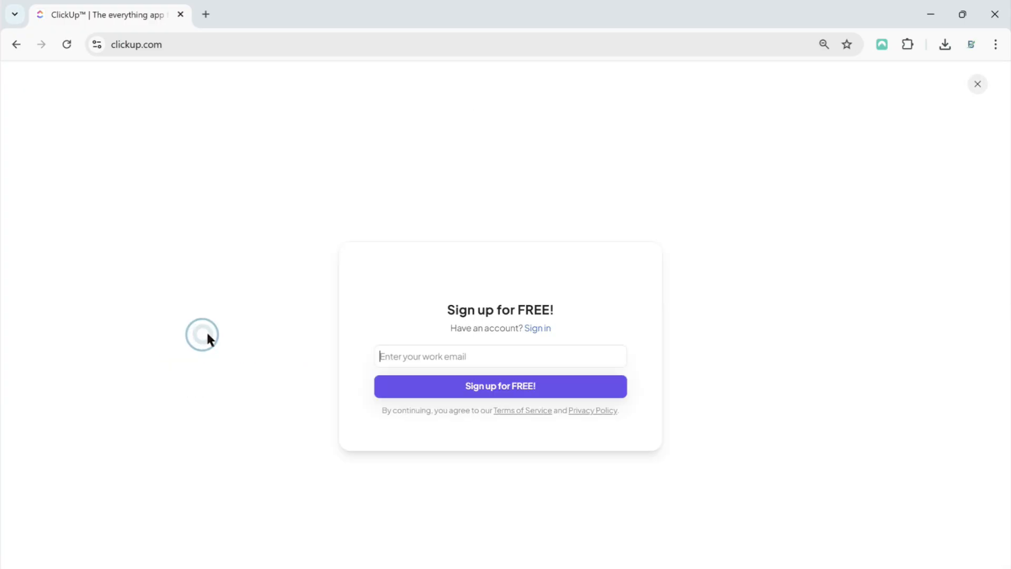
# Step: Start a ClickUp sign-up with the account e-mail address and enter the user's first name
pyautogui.click(446, 355)
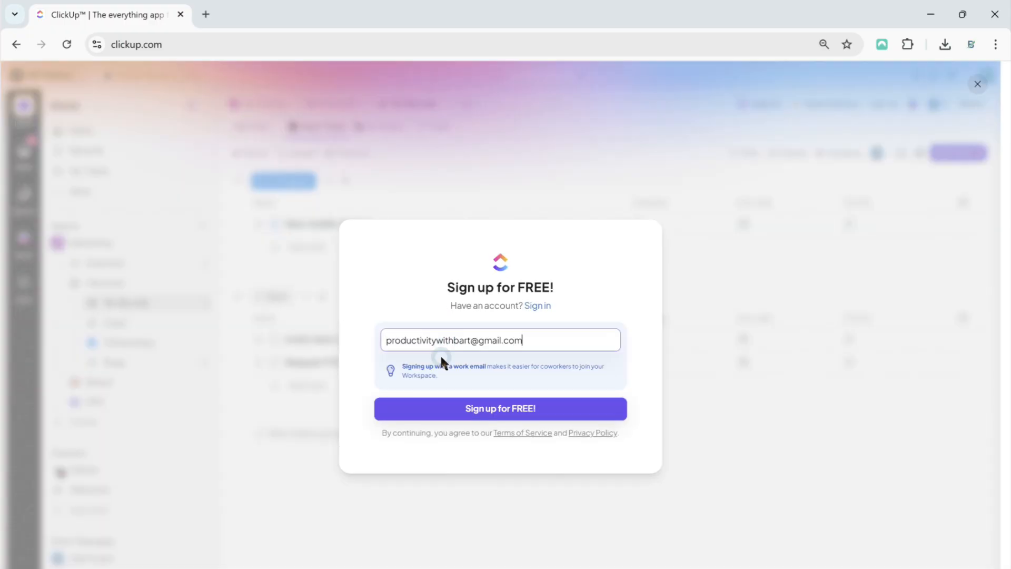
pyautogui.click(451, 409)
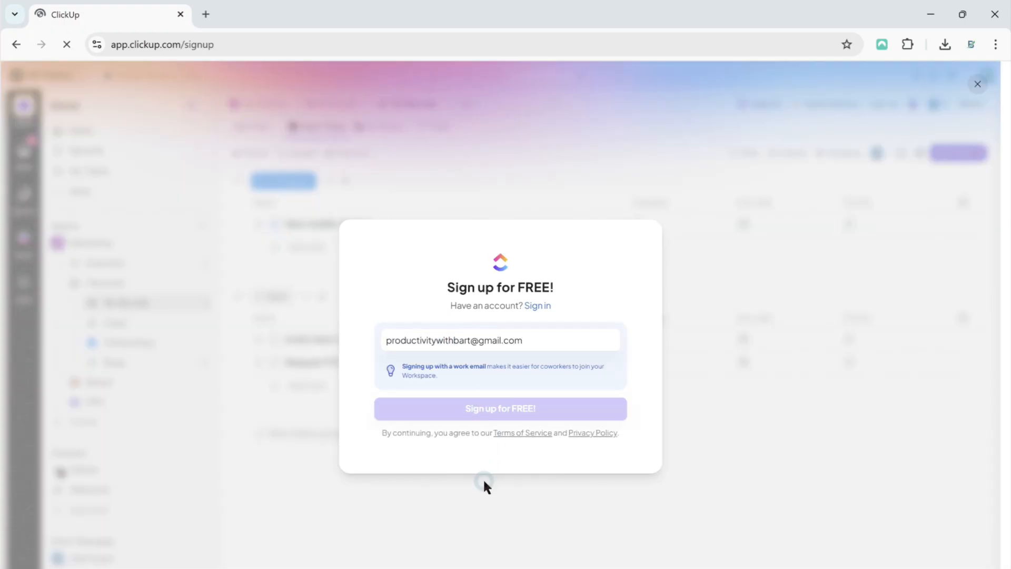
pyautogui.write('Bart')
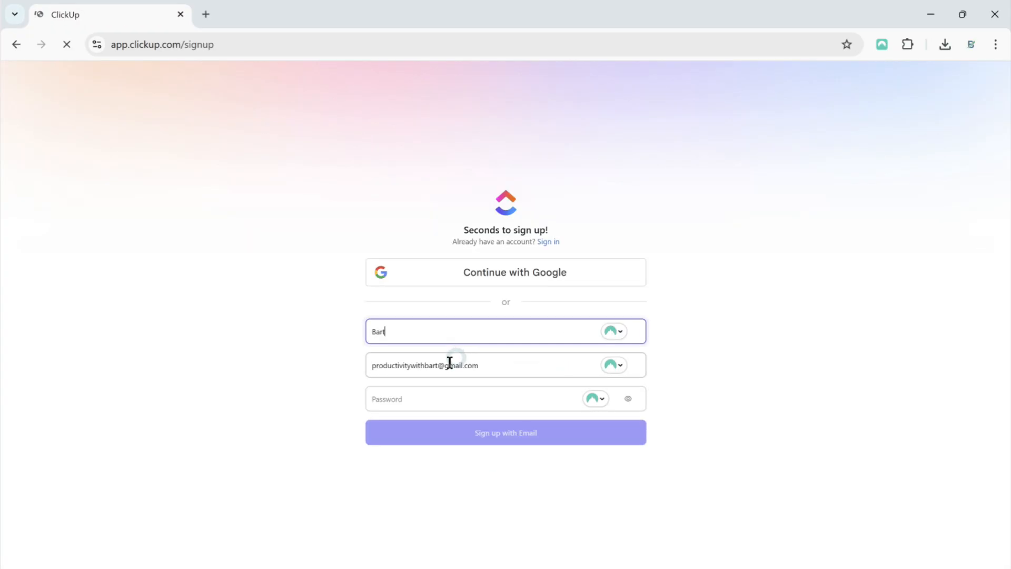
# Step: Fill in a generated password, submit the sign-up, and enter the e-mail verification code
pyautogui.click(400, 399)
pyautogui.click(598, 394)
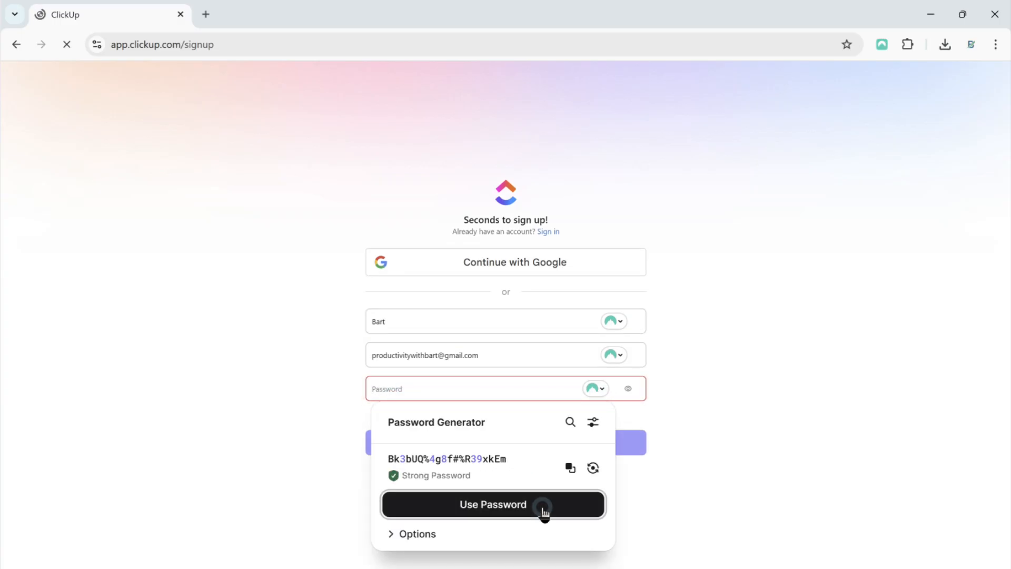
pyautogui.click(542, 508)
pyautogui.click(591, 301)
pyautogui.click(321, 277)
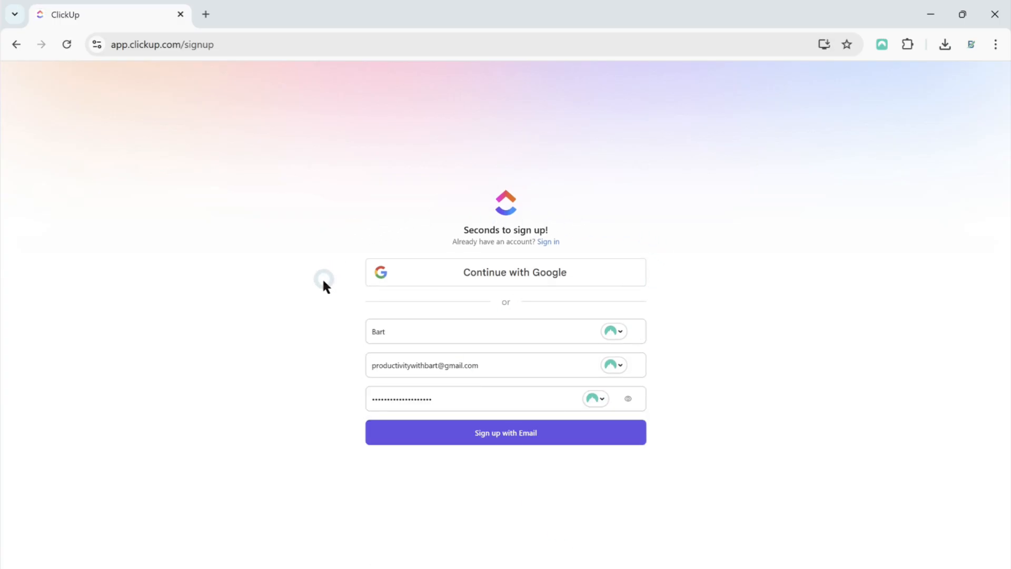
pyautogui.click(509, 432)
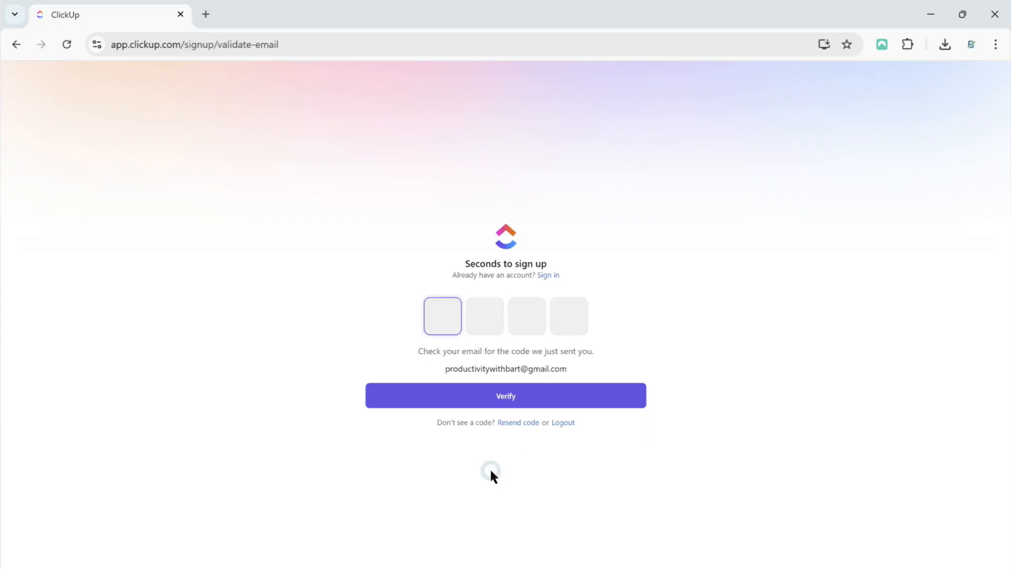
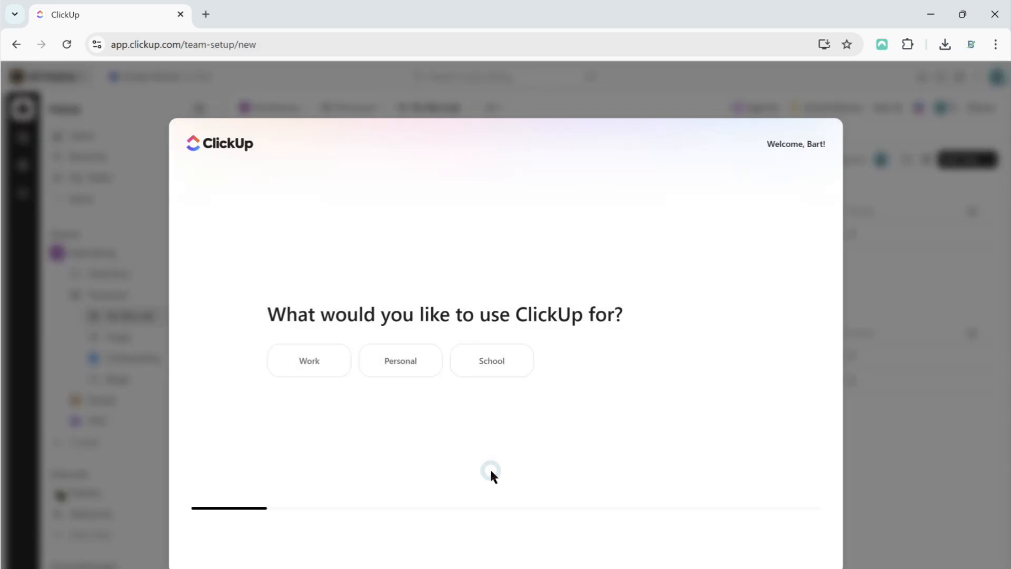
# Step: Answer onboarding with Work, Startup and Search Engine, skipping team invites
pyautogui.click(337, 368)
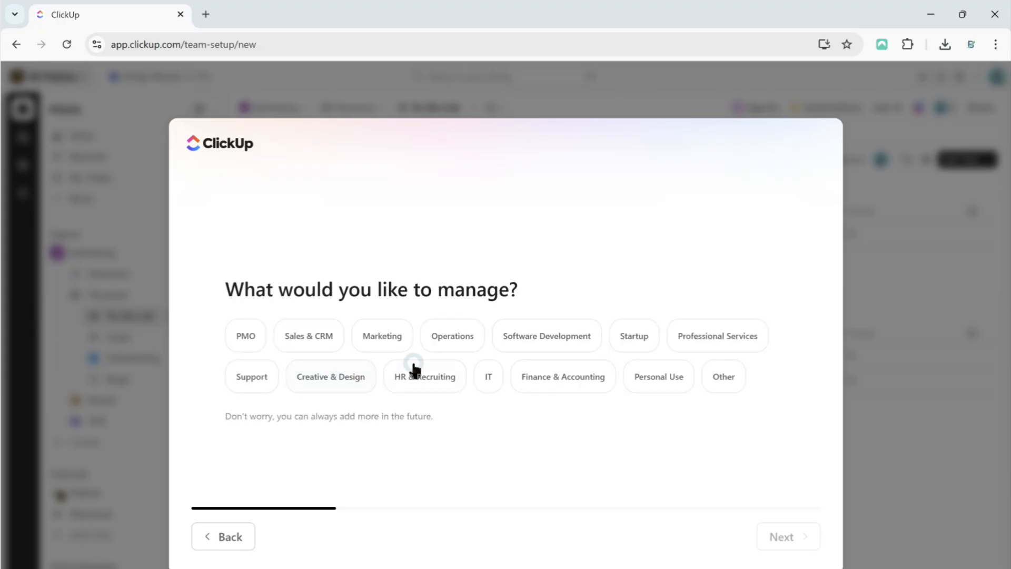
pyautogui.click(633, 343)
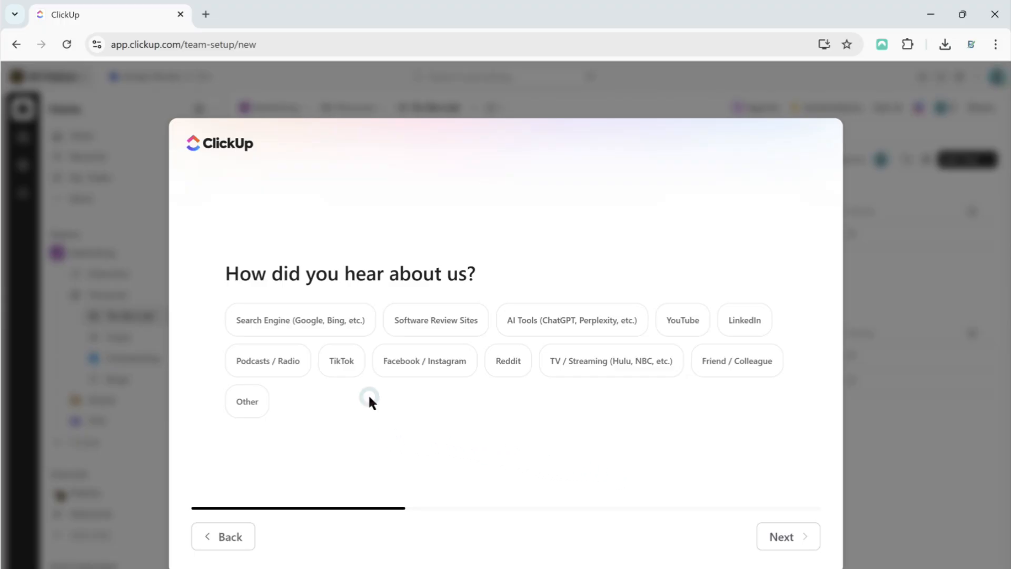
pyautogui.click(323, 337)
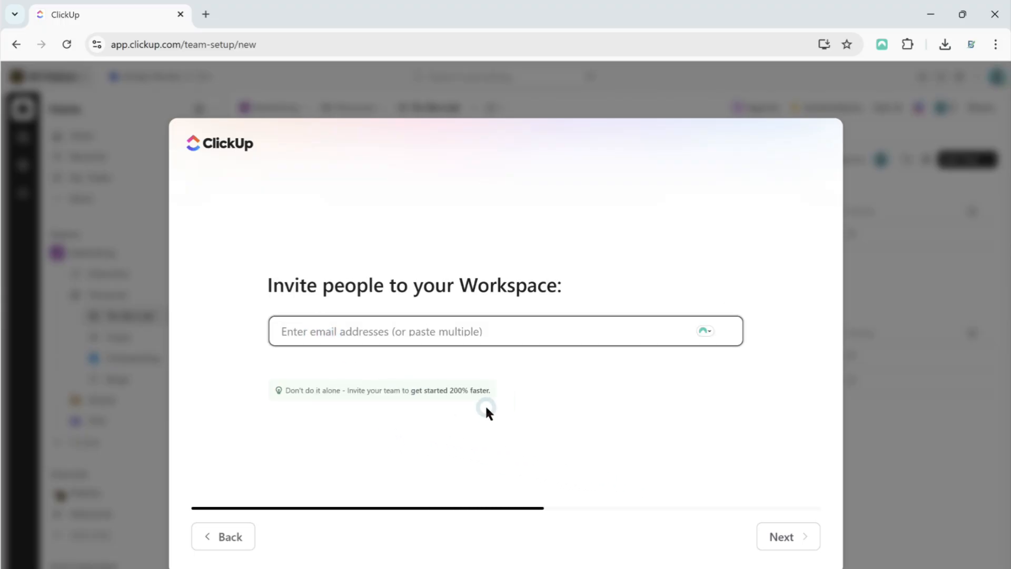
pyautogui.click(388, 323)
pyautogui.click(771, 540)
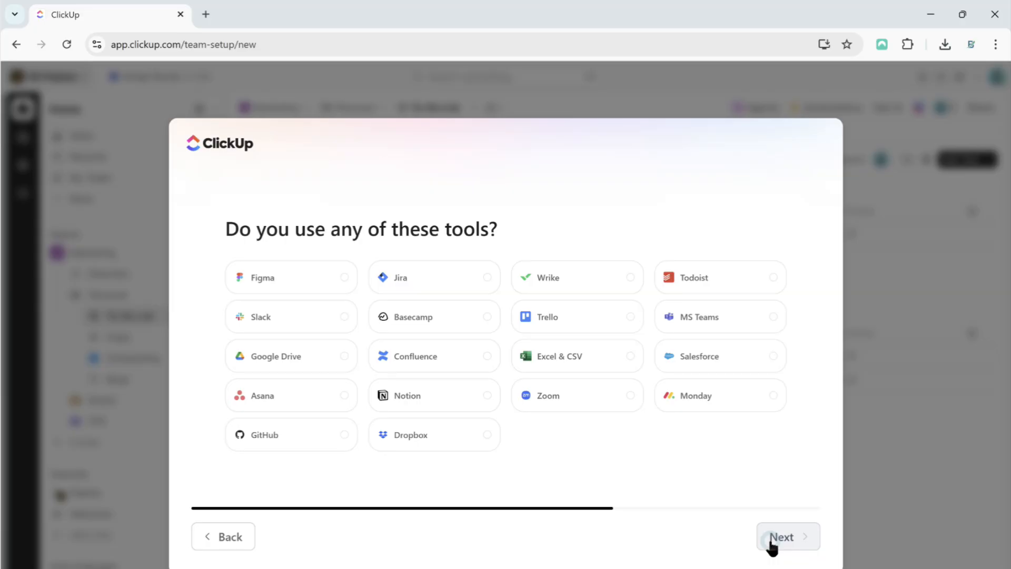
# Step: Mark Figma and Google Drive as tools in use and choose Tasks & Projects to try
pyautogui.click(345, 277)
pyautogui.click(345, 358)
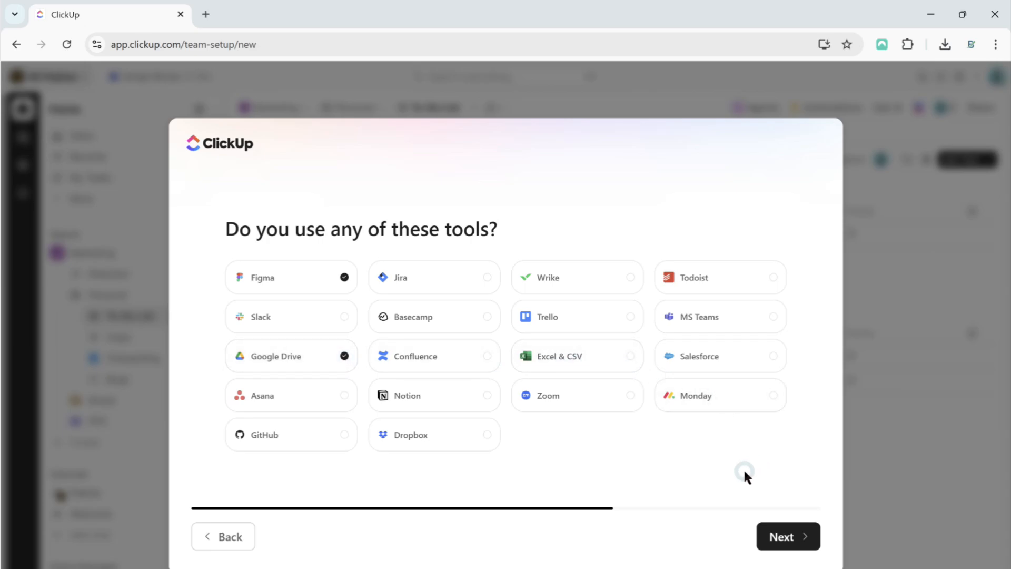
pyautogui.click(781, 536)
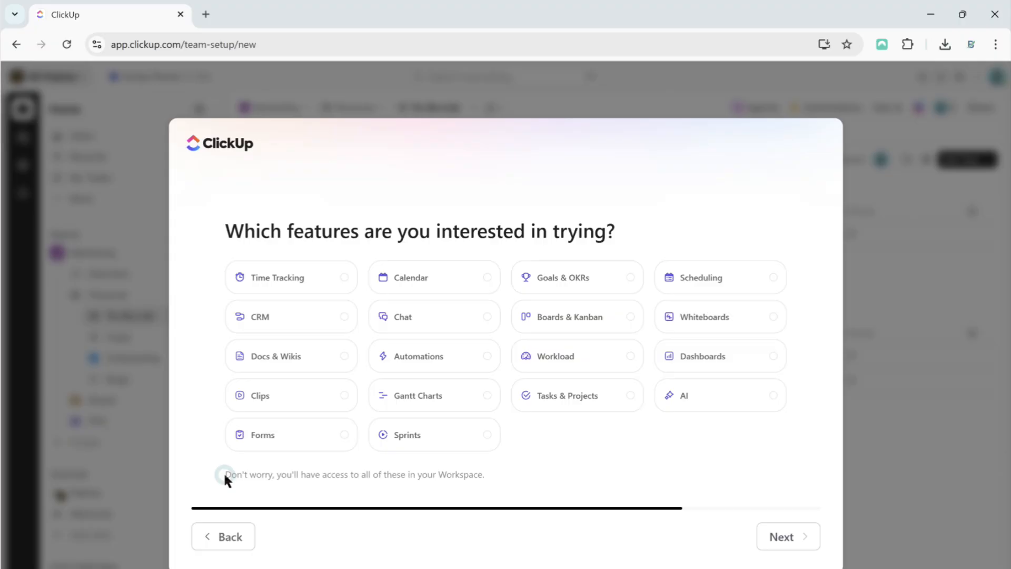
pyautogui.moveTo(224, 474); pyautogui.dragTo(490, 478)
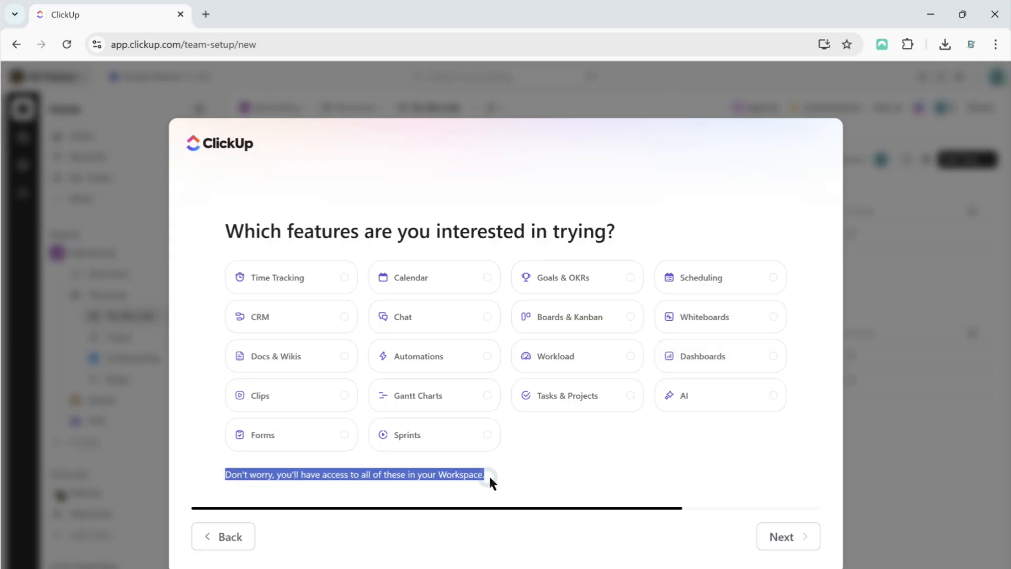
pyautogui.click(614, 472)
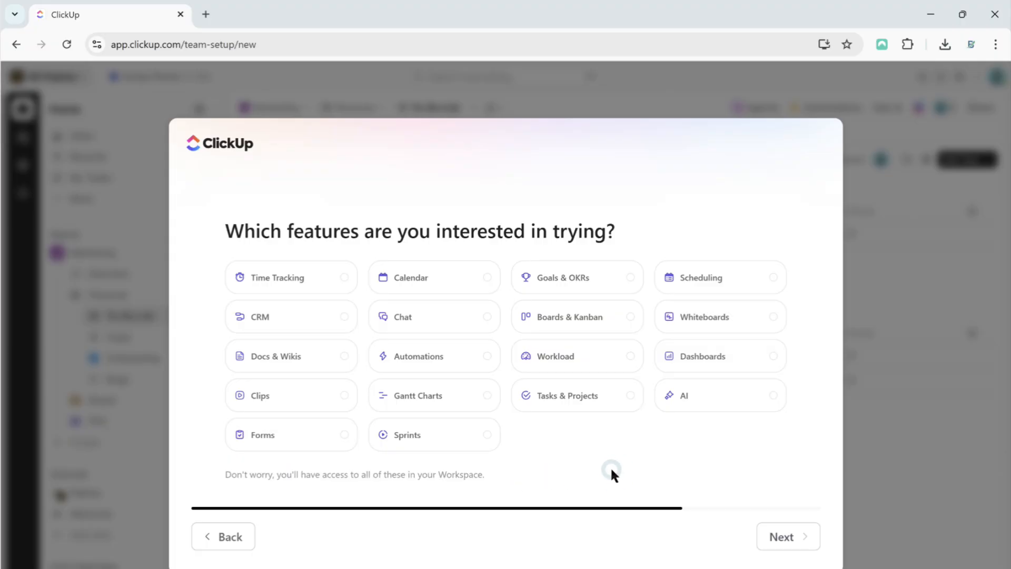
pyautogui.click(626, 401)
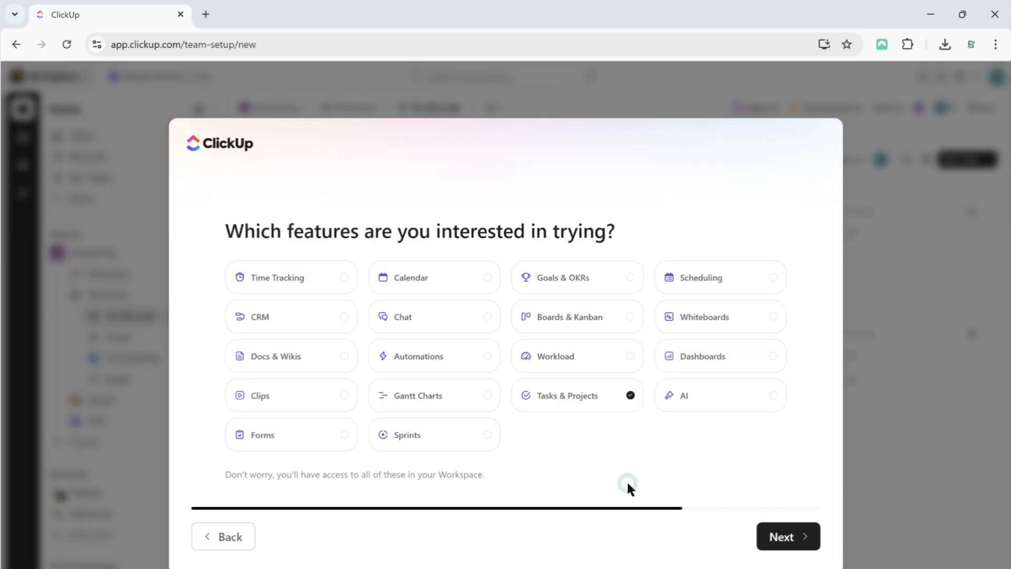
pyautogui.click(792, 536)
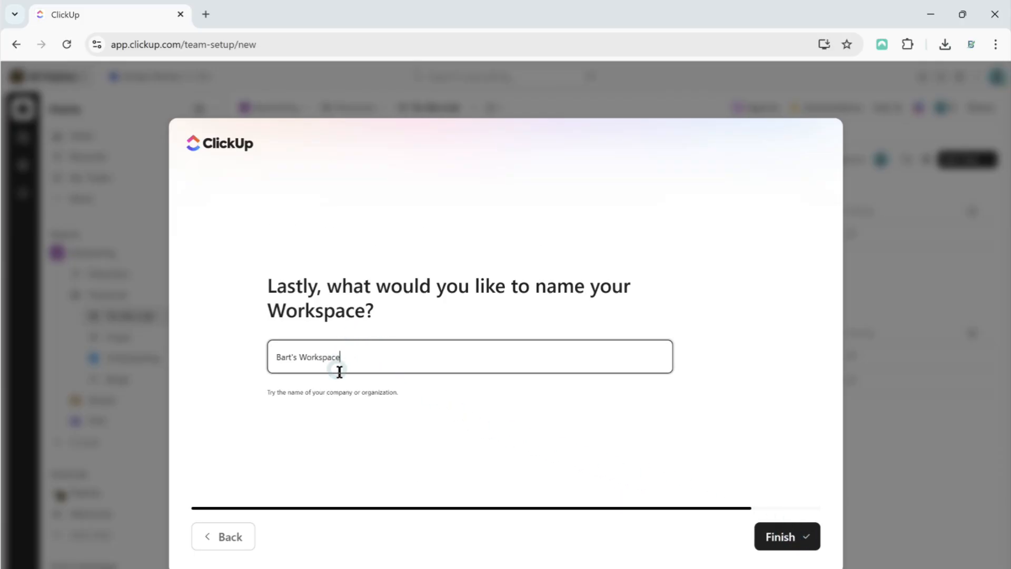
# Step: Keep the suggested workspace name and finish onboarding
pyautogui.moveTo(354, 357); pyautogui.dragTo(186, 410)
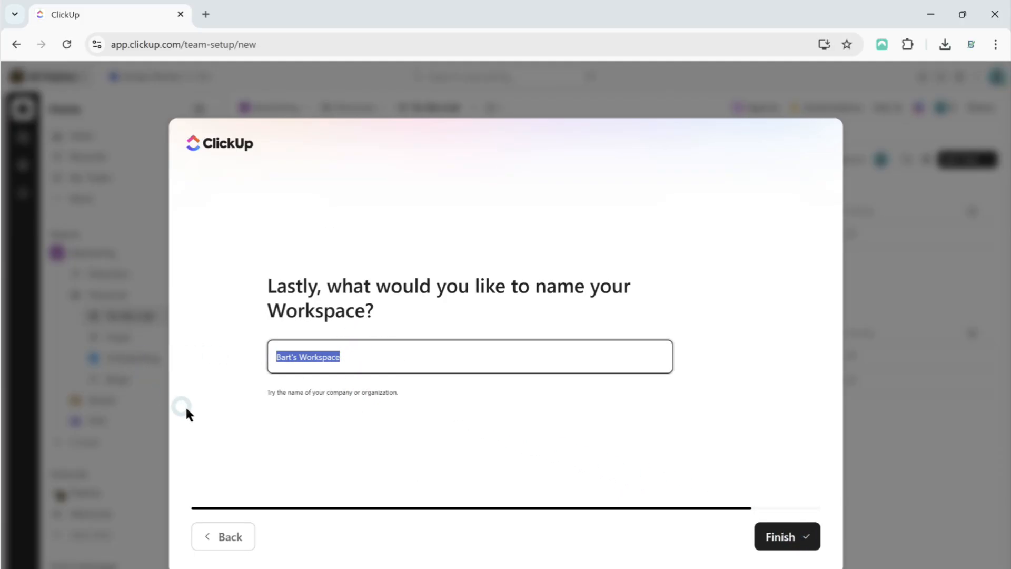
pyautogui.click(403, 433)
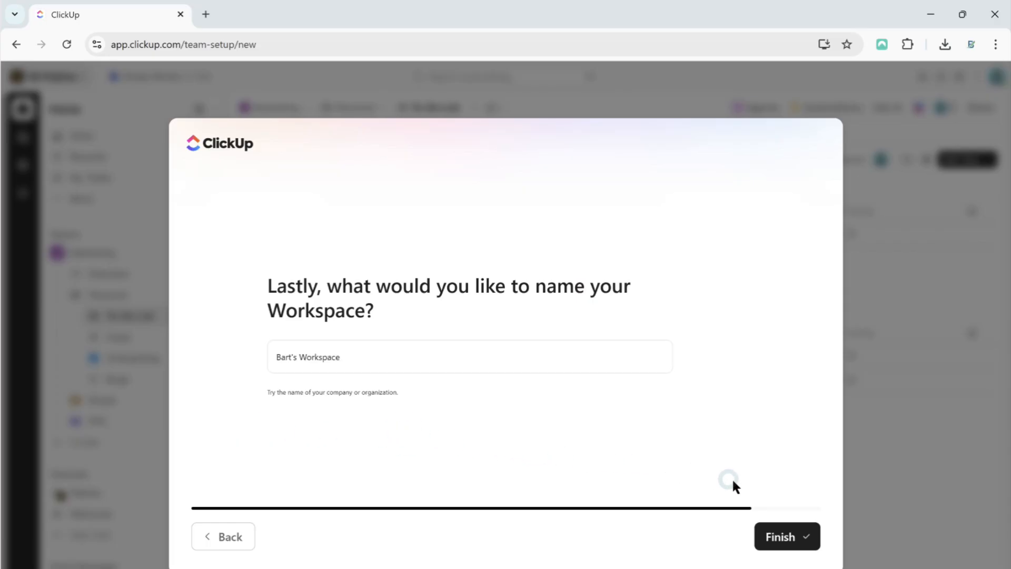
pyautogui.click(805, 537)
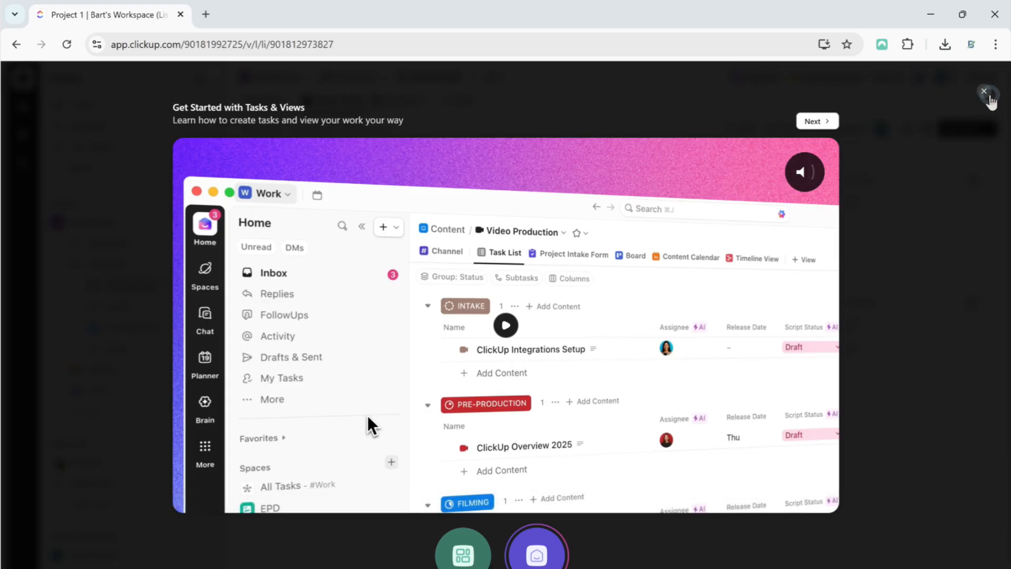
# Step: Dismiss the Get Started with Tasks & Views tutorial video
pyautogui.click(984, 93)
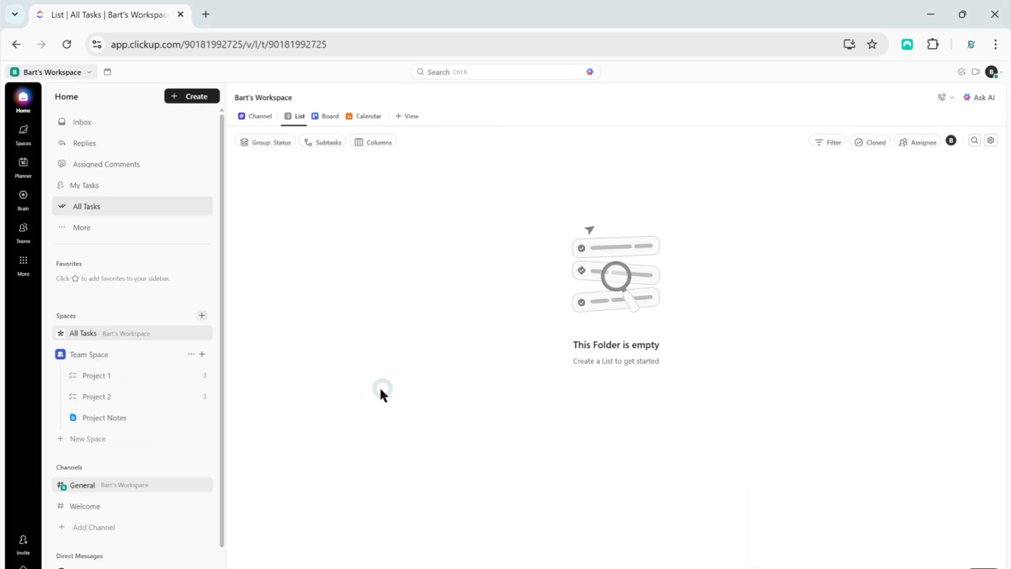
# Step: Delete the sample Team Space and confirm the deletion
pyautogui.click(191, 354)
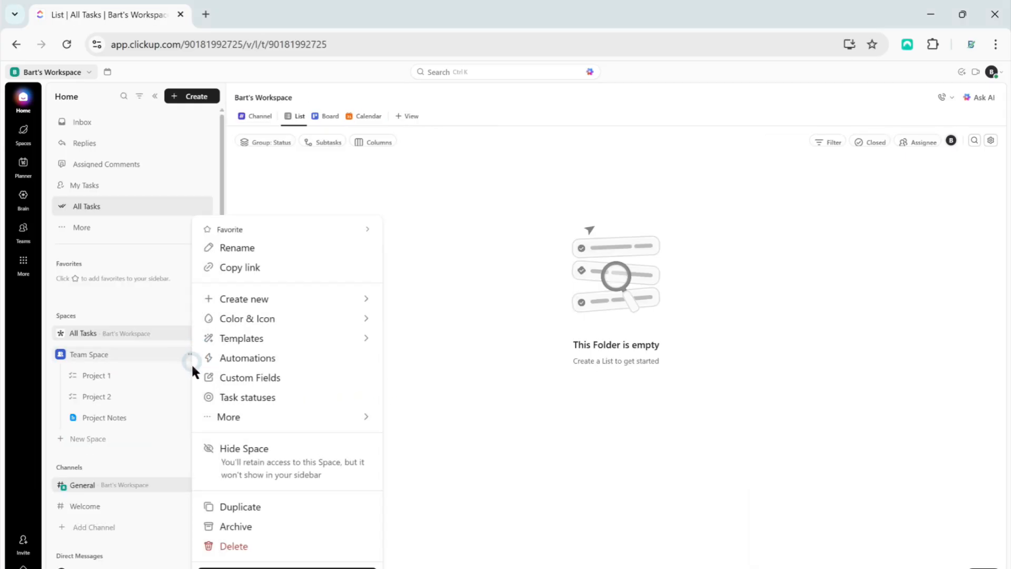
pyautogui.click(255, 550)
pyautogui.click(627, 272)
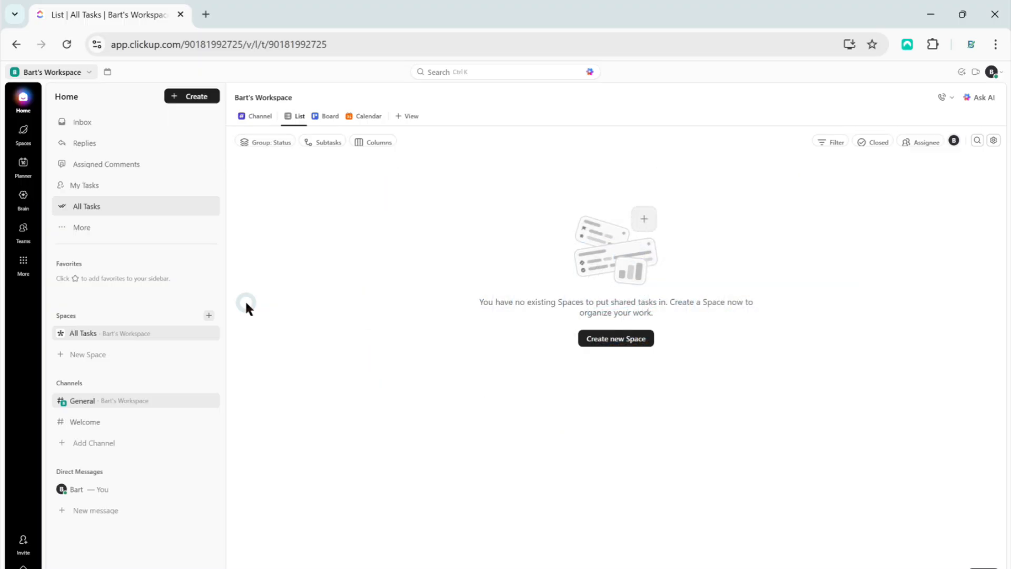
pyautogui.click(98, 362)
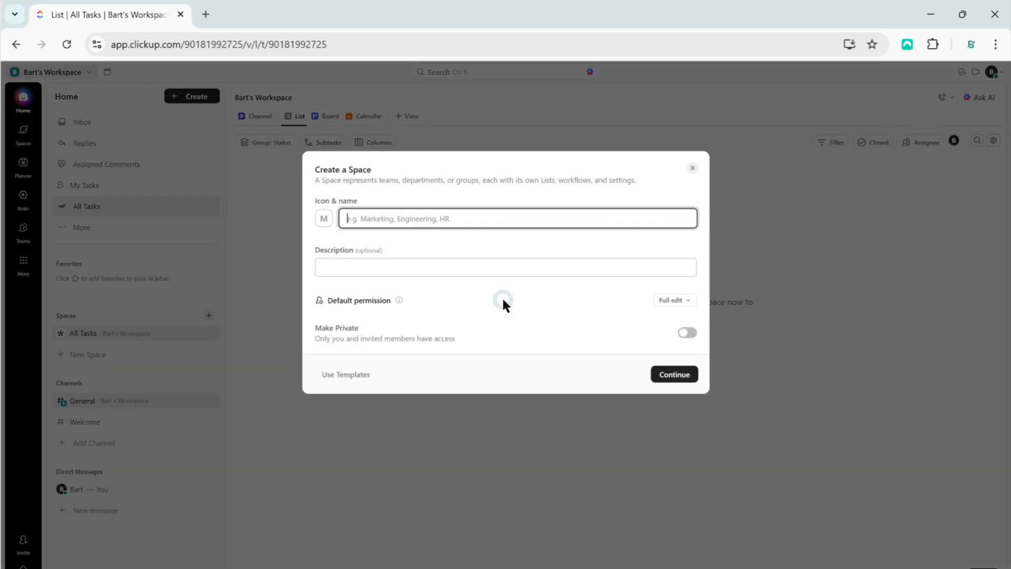
pyautogui.write('company Projects')
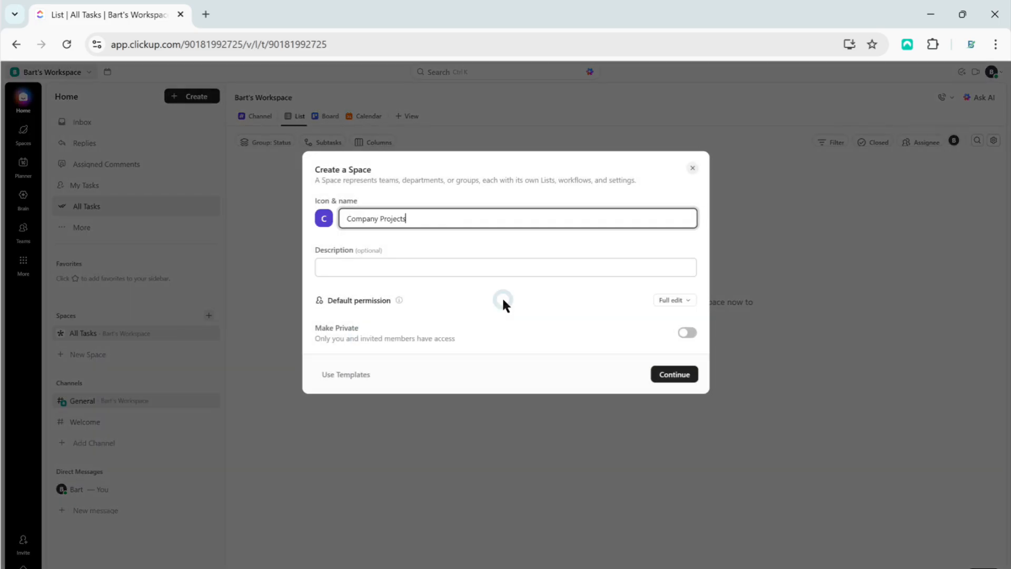
pyautogui.click(492, 269)
pyautogui.write('One-off, internal projects')
pyautogui.click(512, 292)
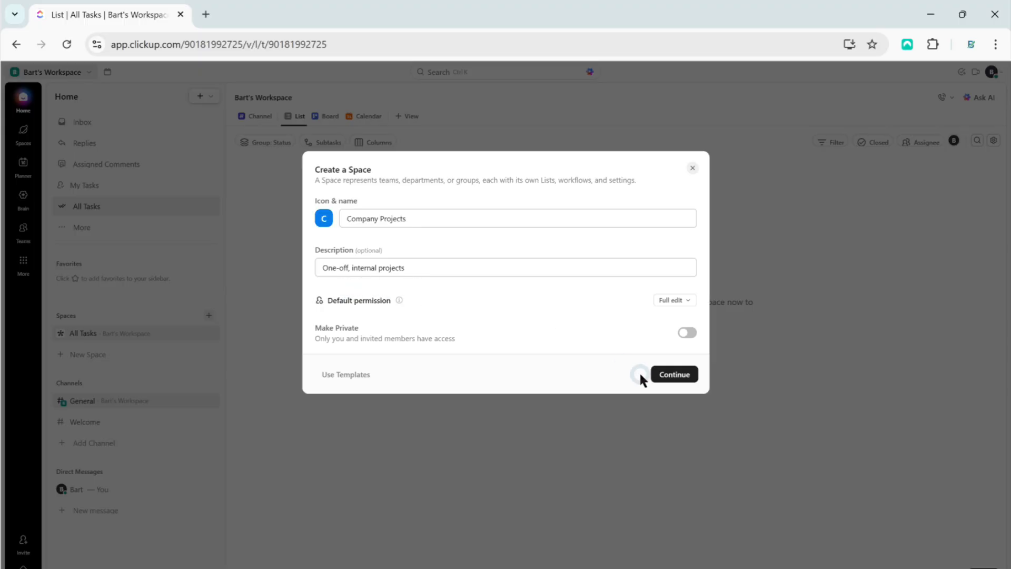
pyautogui.click(670, 376)
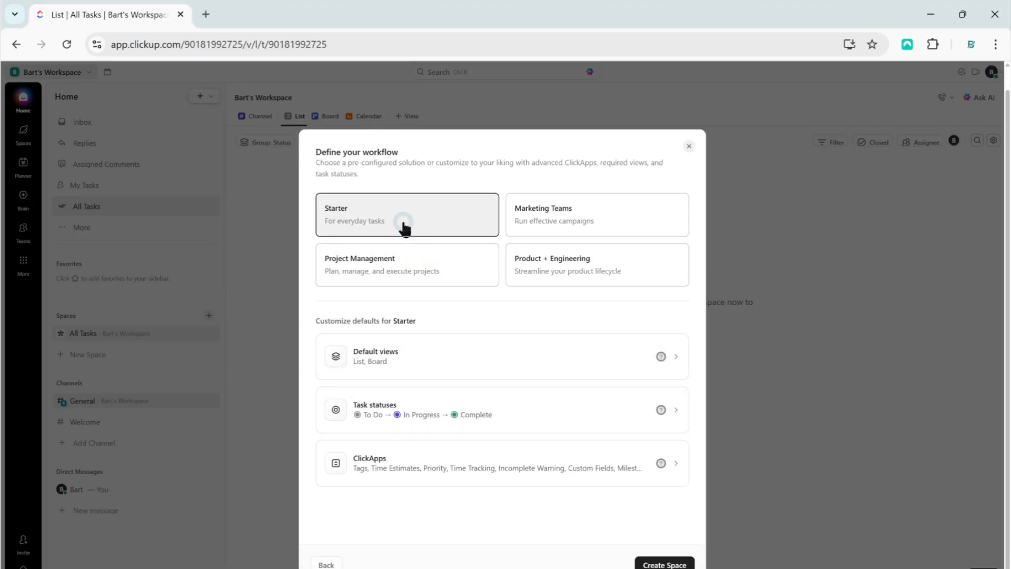
pyautogui.click(357, 217)
pyautogui.moveTo(315, 152); pyautogui.dragTo(413, 154)
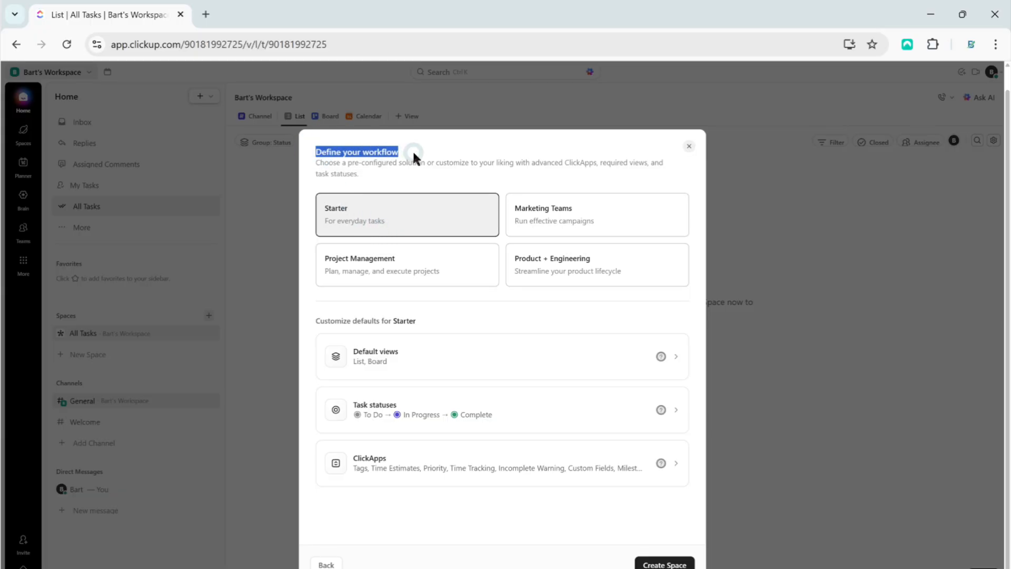
pyautogui.click(401, 194)
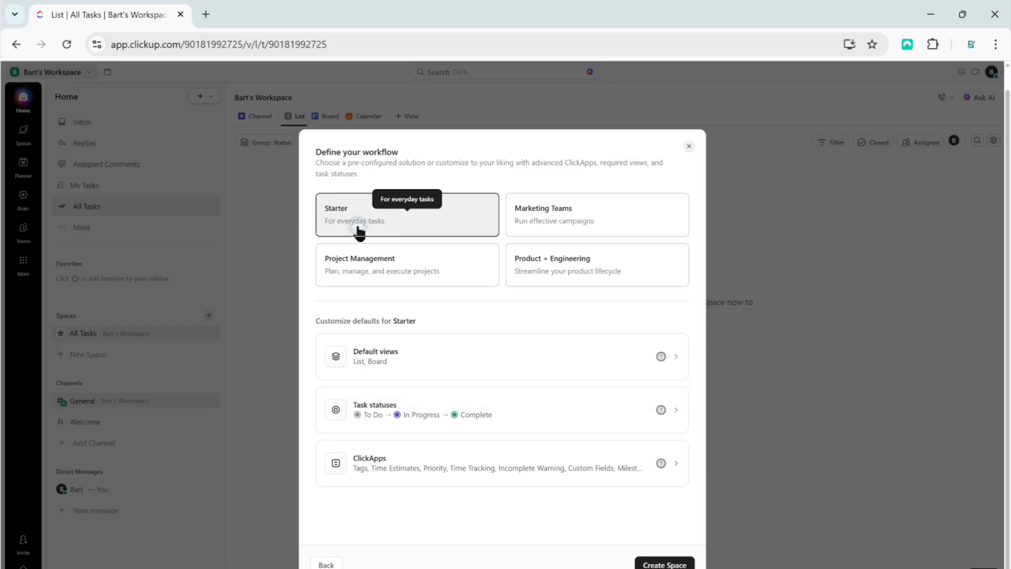
pyautogui.click(523, 210)
pyautogui.click(406, 218)
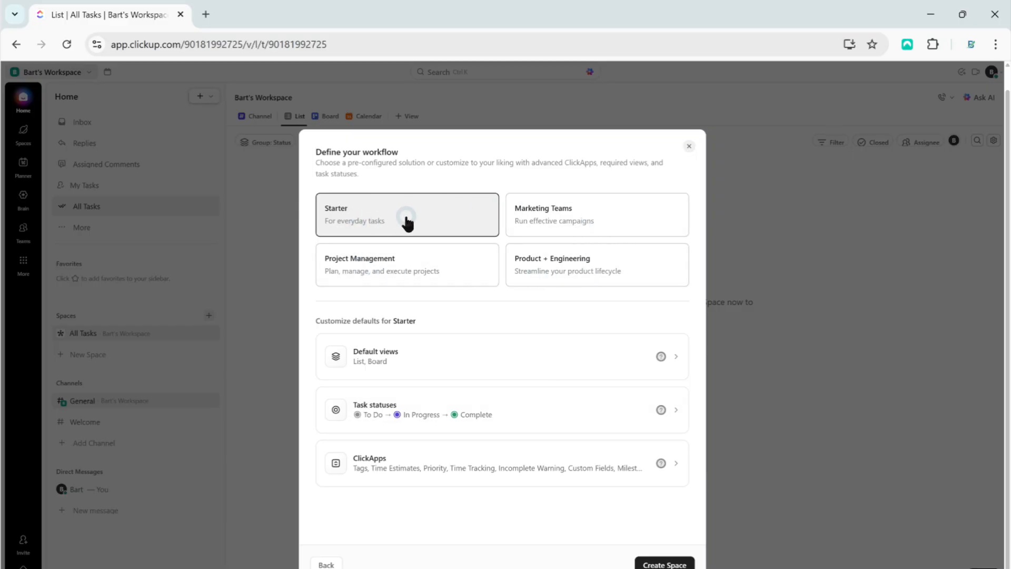
pyautogui.click(392, 232)
# Step: Compare the default views and Project Management workflow, then create Company Projects with Starter
pyautogui.click(435, 362)
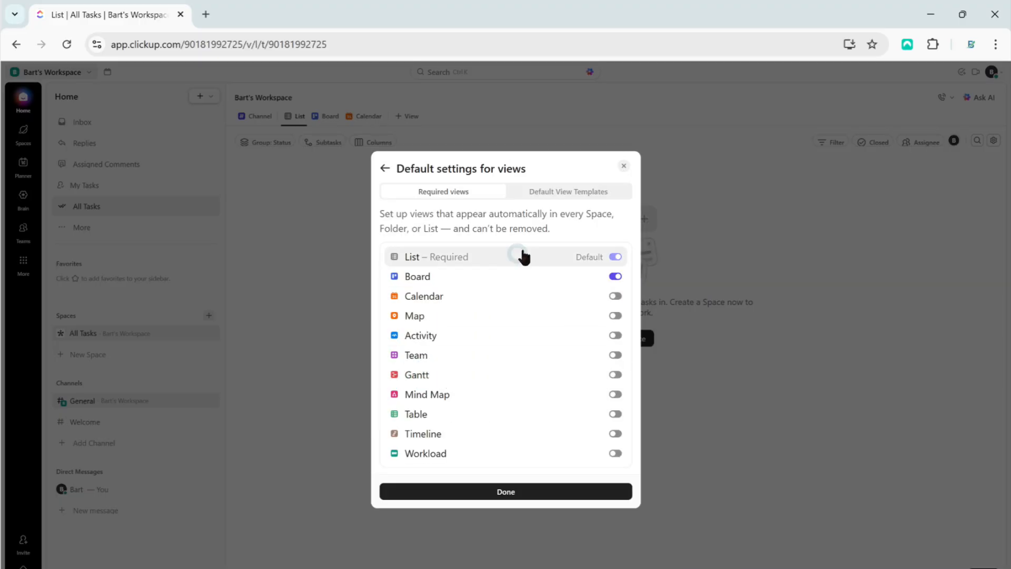
pyautogui.click(385, 169)
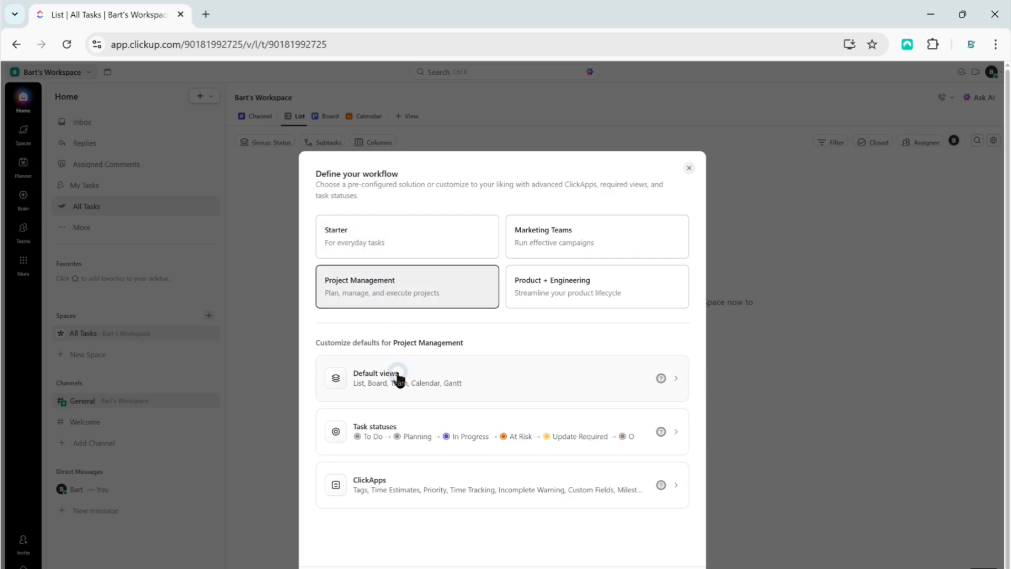
pyautogui.click(355, 393)
pyautogui.scroll(-1, 449, 392)
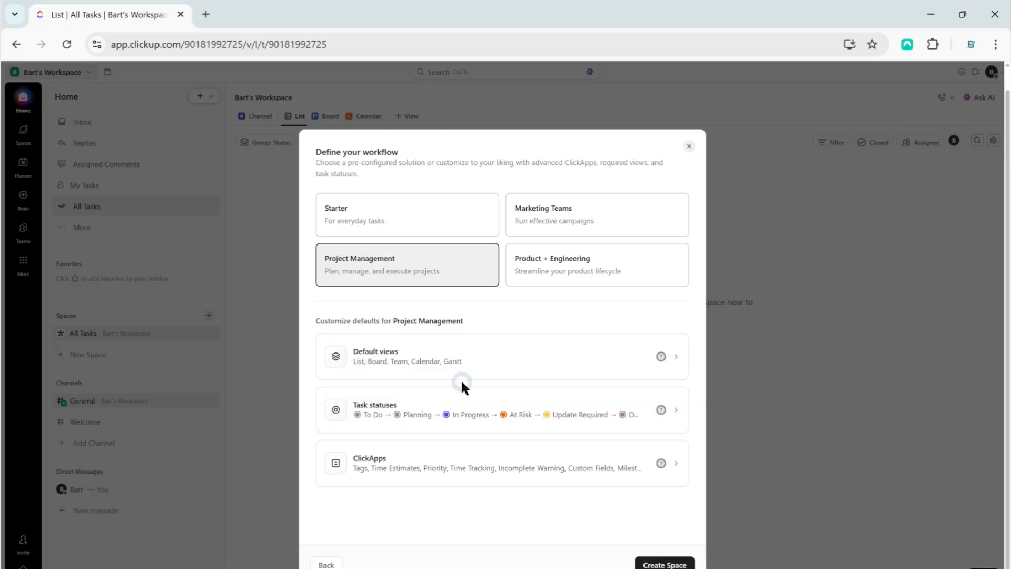
pyautogui.click(409, 211)
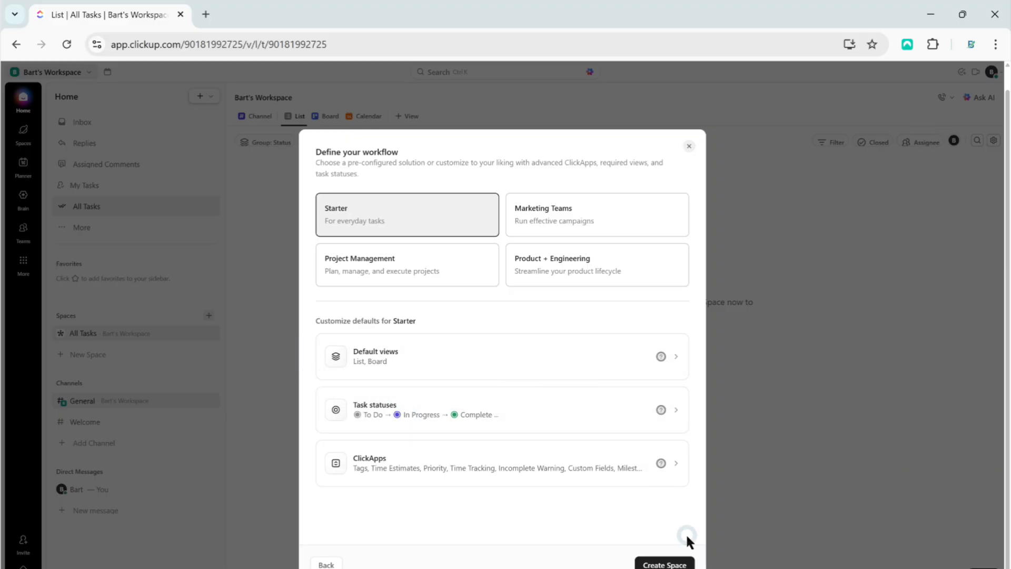
pyautogui.click(669, 564)
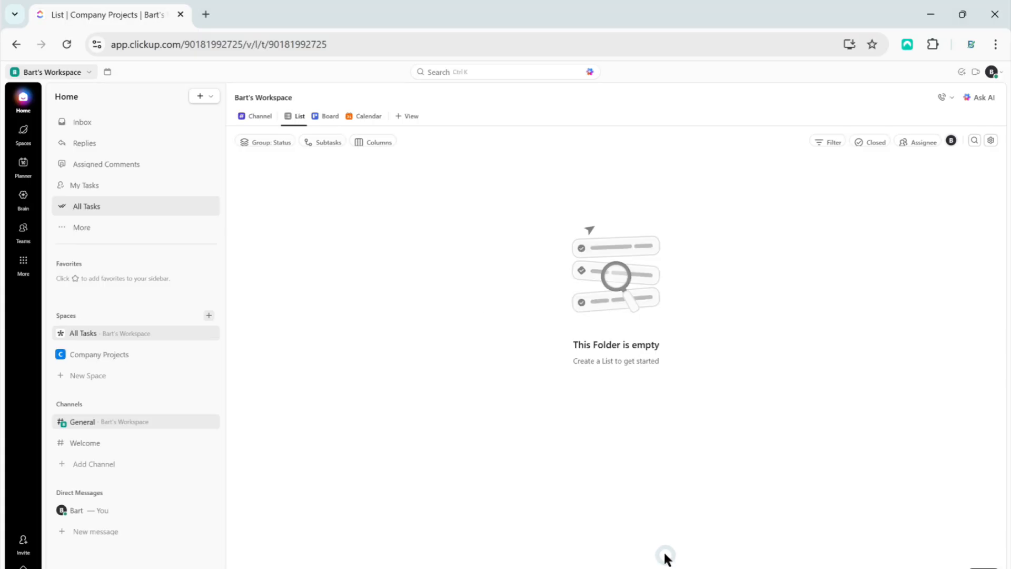
# Step: Rename the default list in Company Projects to 'Branding & Assets'
pyautogui.click(89, 352)
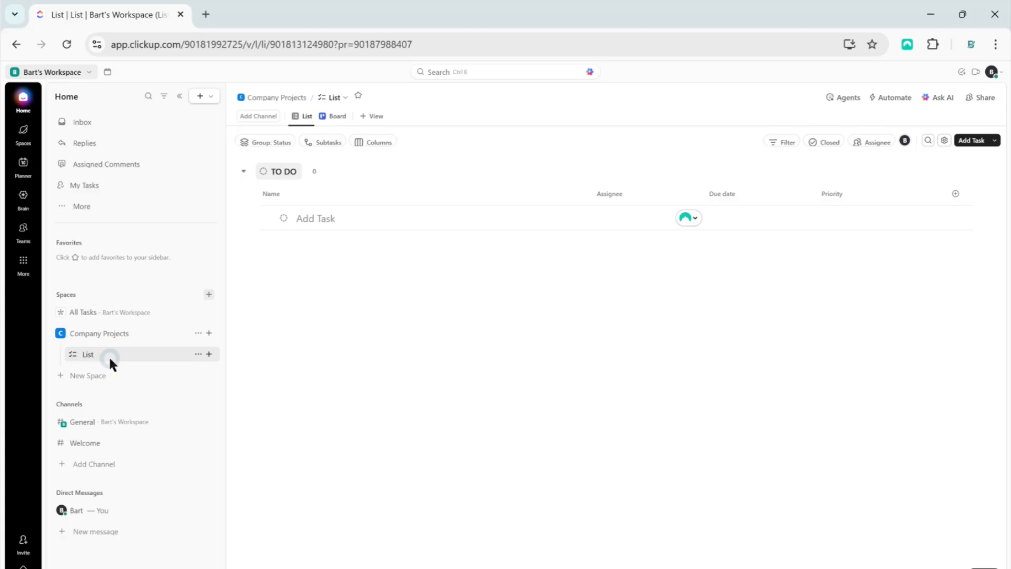
pyautogui.click(198, 354)
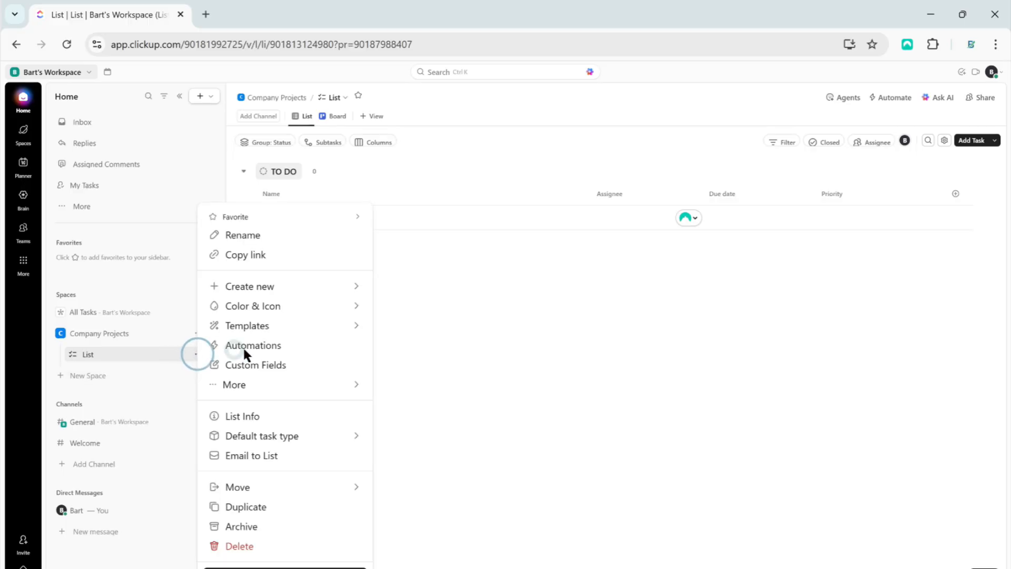
pyautogui.click(258, 241)
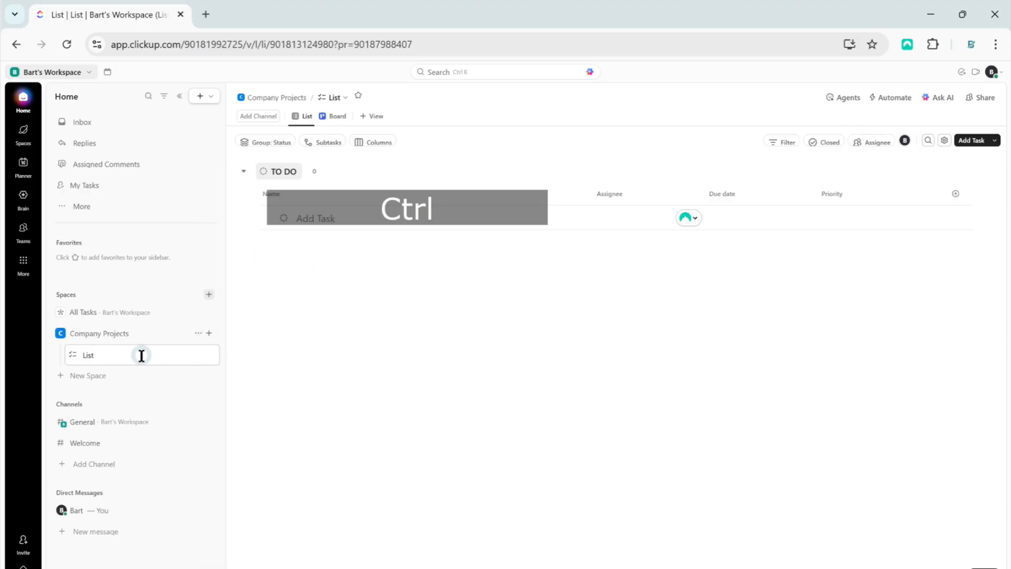
pyautogui.hotkey('ctrl', 'a')
pyautogui.write('Branding & Assets')
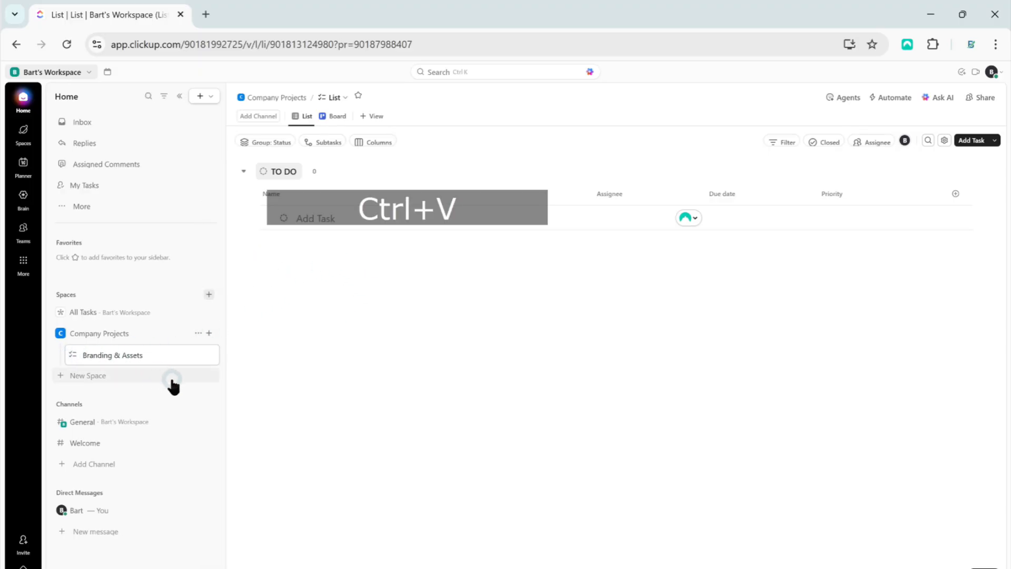
pyautogui.click(261, 350)
pyautogui.click(212, 334)
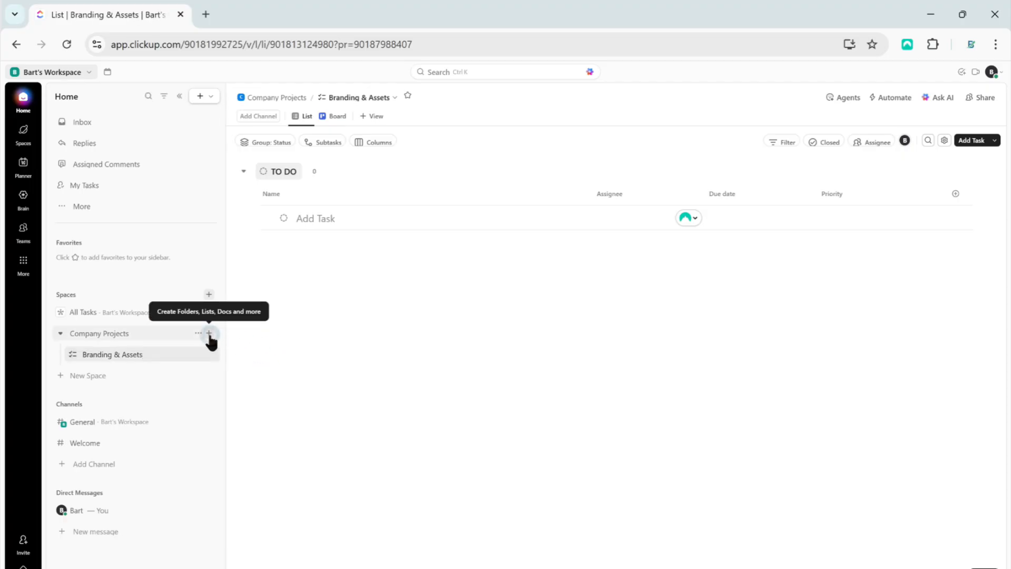
# Step: Create a Website Pages list described as 'Content for each individual website page'
pyautogui.click(210, 335)
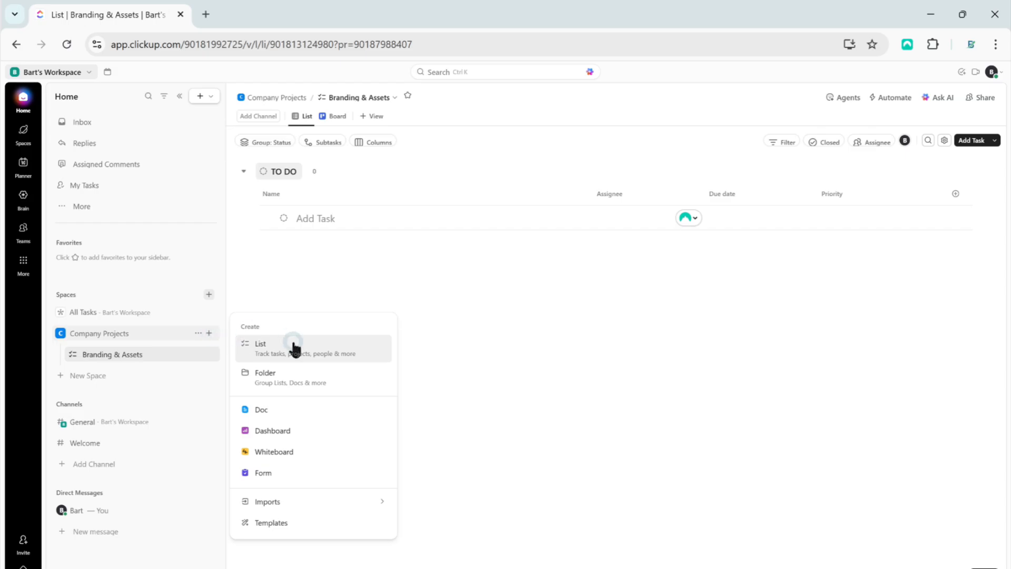
pyautogui.click(296, 352)
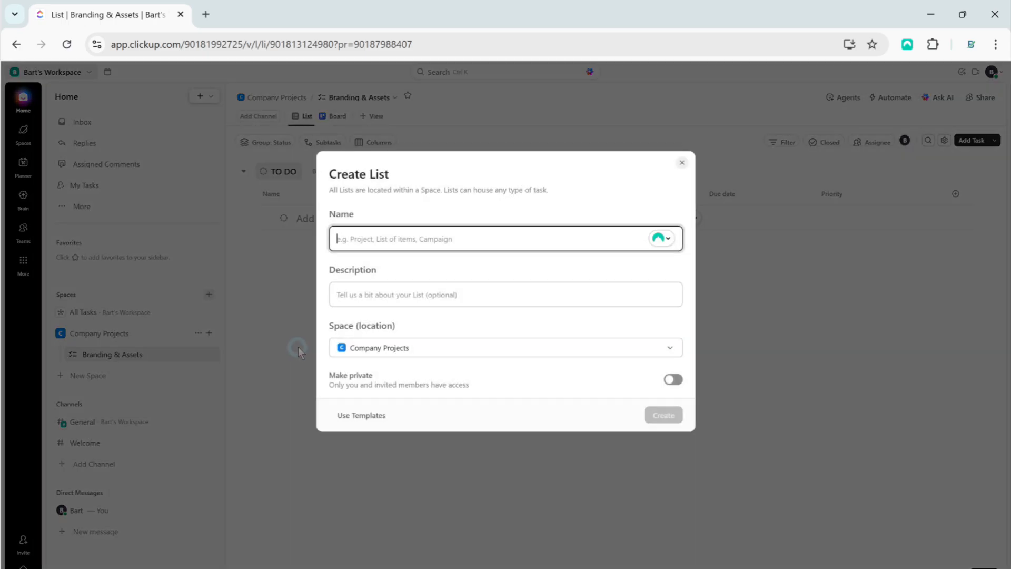
pyautogui.write('Website Pages')
pyautogui.press('Tab')
pyautogui.write('Content for each individual website page')
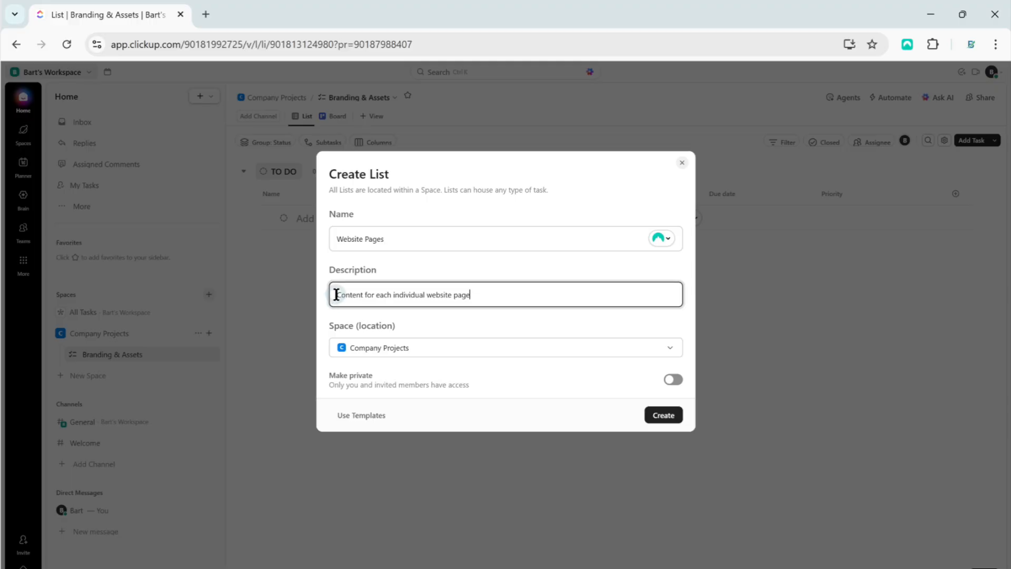
pyautogui.moveTo(336, 295); pyautogui.dragTo(494, 298)
pyautogui.click(500, 325)
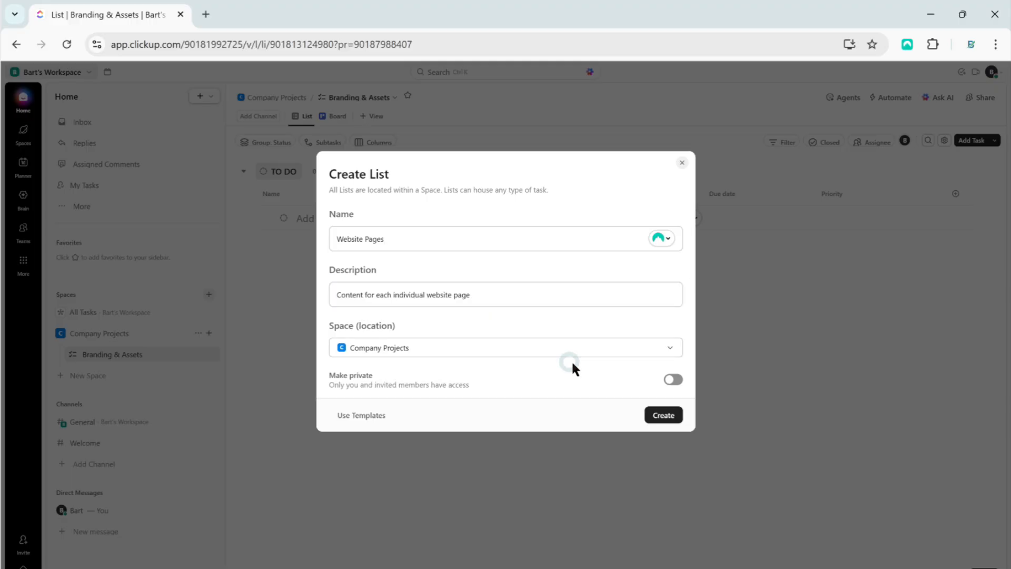
pyautogui.click(663, 415)
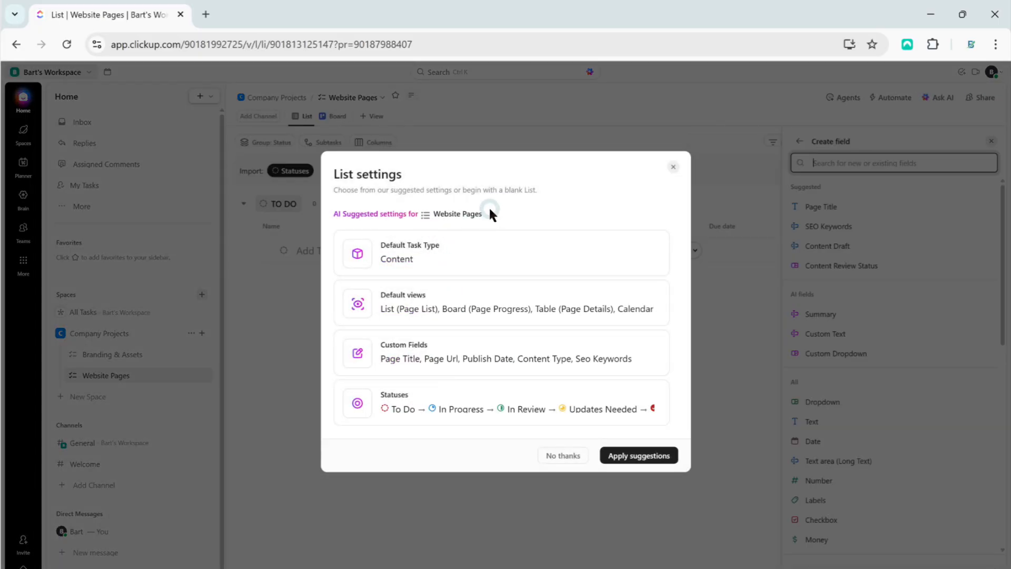
# Step: Apply the AI-suggested statuses, fields and views to Website Pages
pyautogui.click(634, 461)
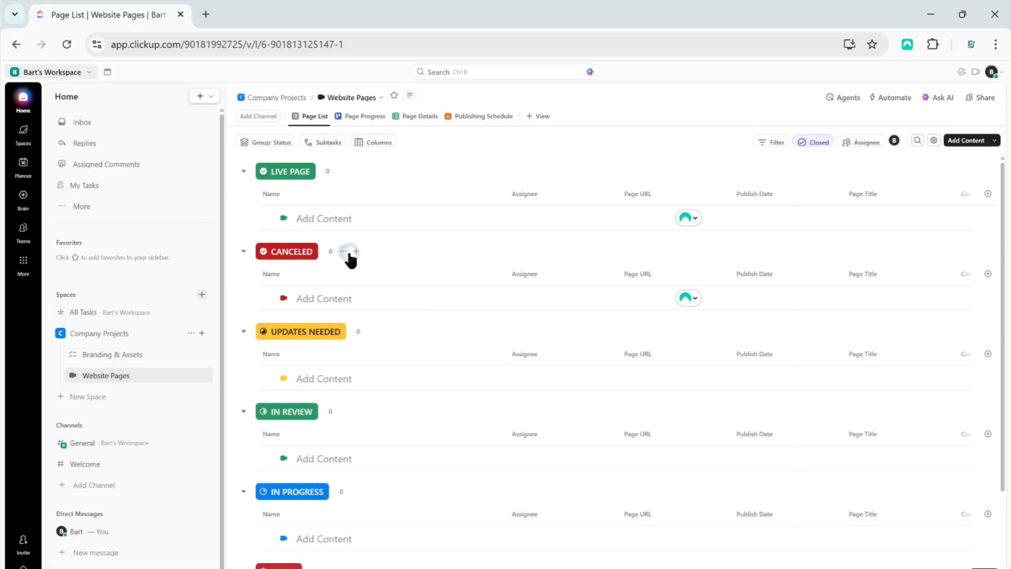
pyautogui.scroll(-2, 353, 263)
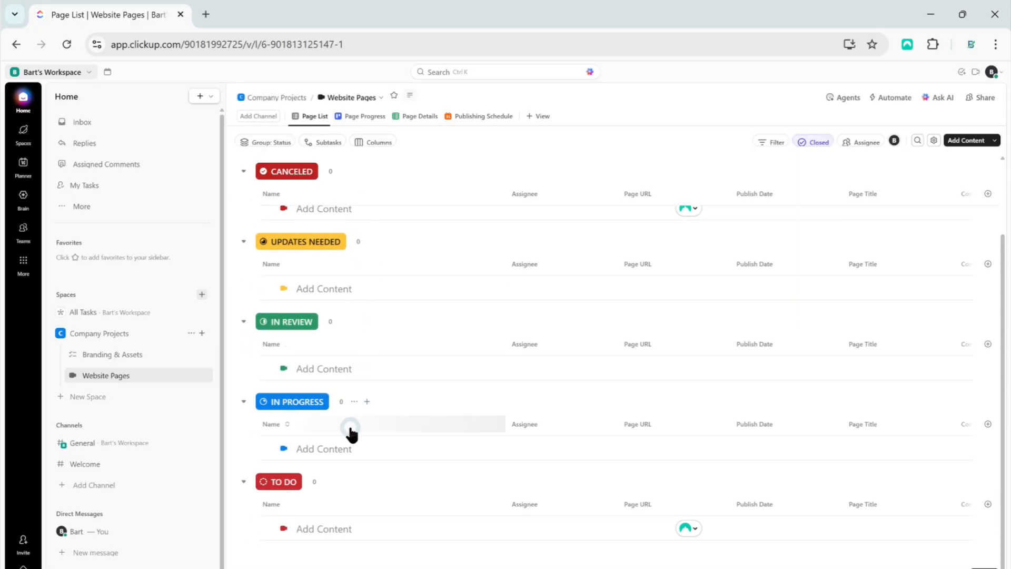
pyautogui.scroll(2, 350, 434)
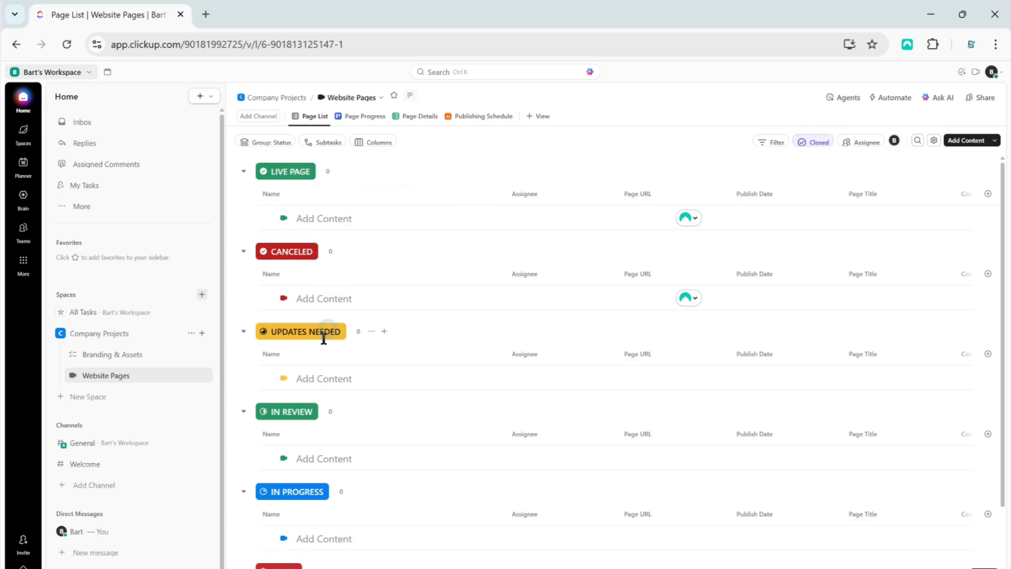
# Step: Create a private Technical & Go-Live list without AI suggestions, then reopen Branding & Assets
pyautogui.click(201, 333)
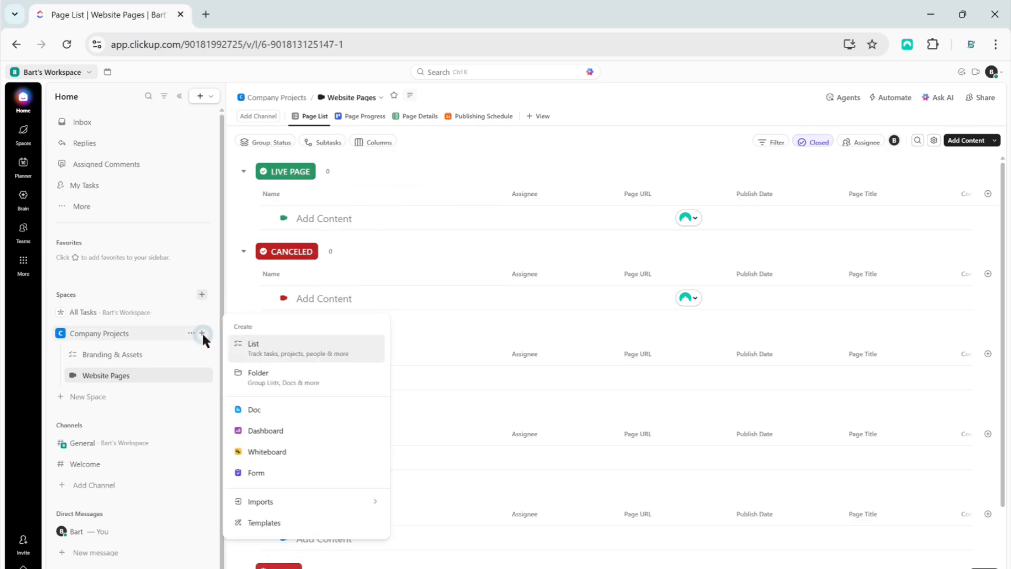
pyautogui.click(307, 346)
pyautogui.write('T')
pyautogui.write('Technical & Go-Live')
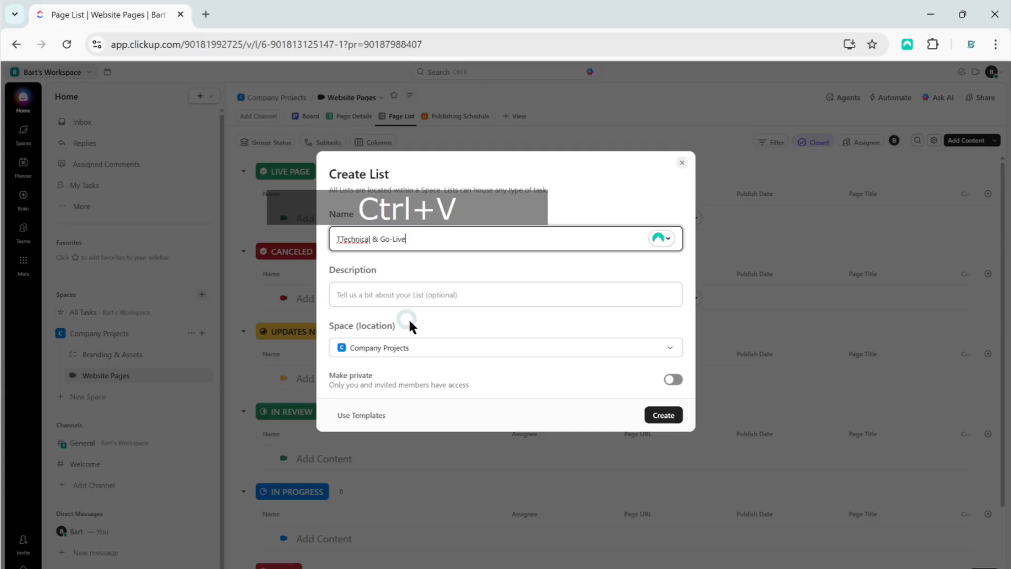
pyautogui.click(343, 237)
pyautogui.press('BackSpace')
pyautogui.click(404, 291)
pyautogui.write('Back-end & Launch steps')
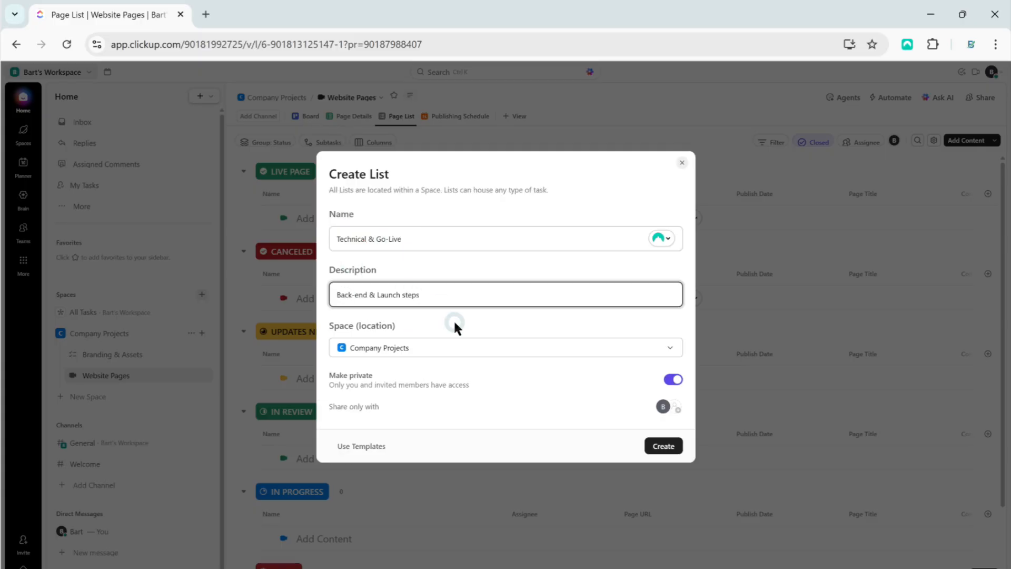
pyautogui.click(456, 325)
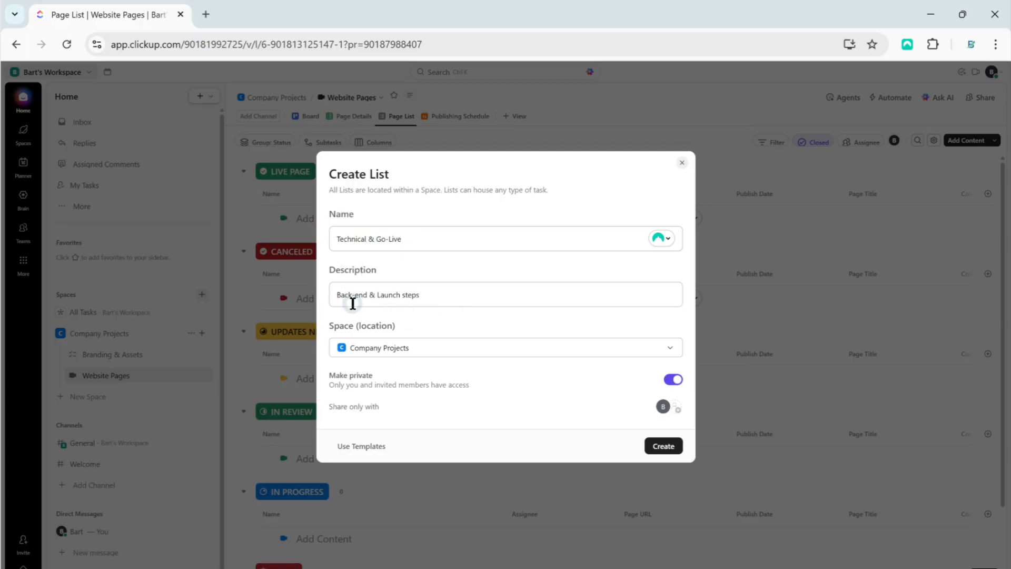
pyautogui.click(652, 446)
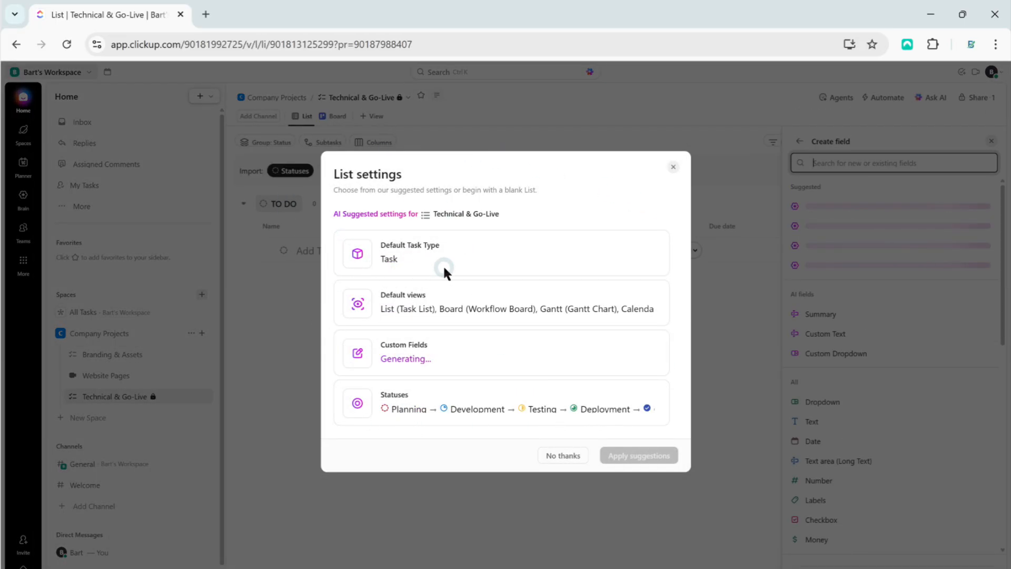
pyautogui.click(561, 456)
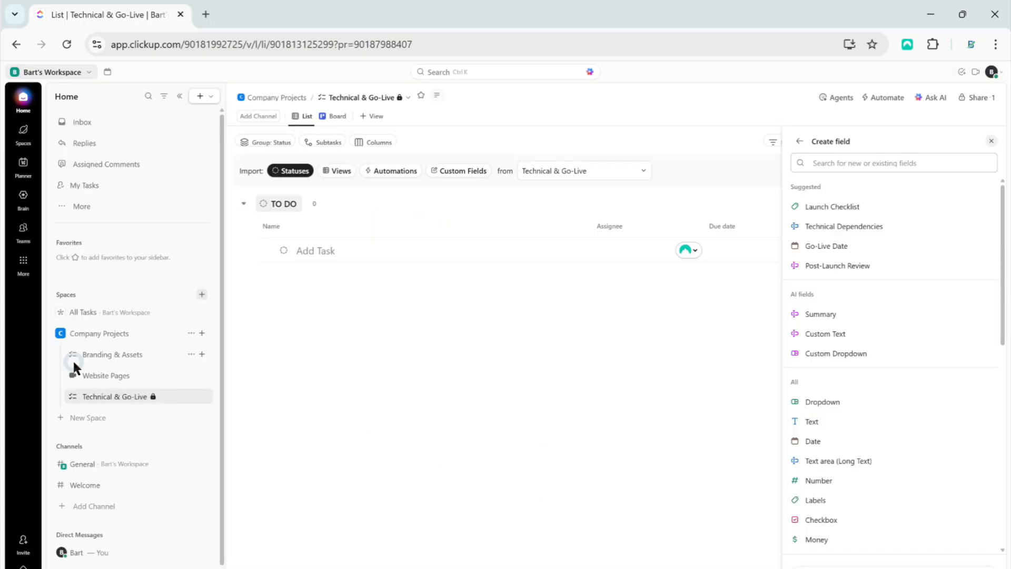
pyautogui.click(101, 354)
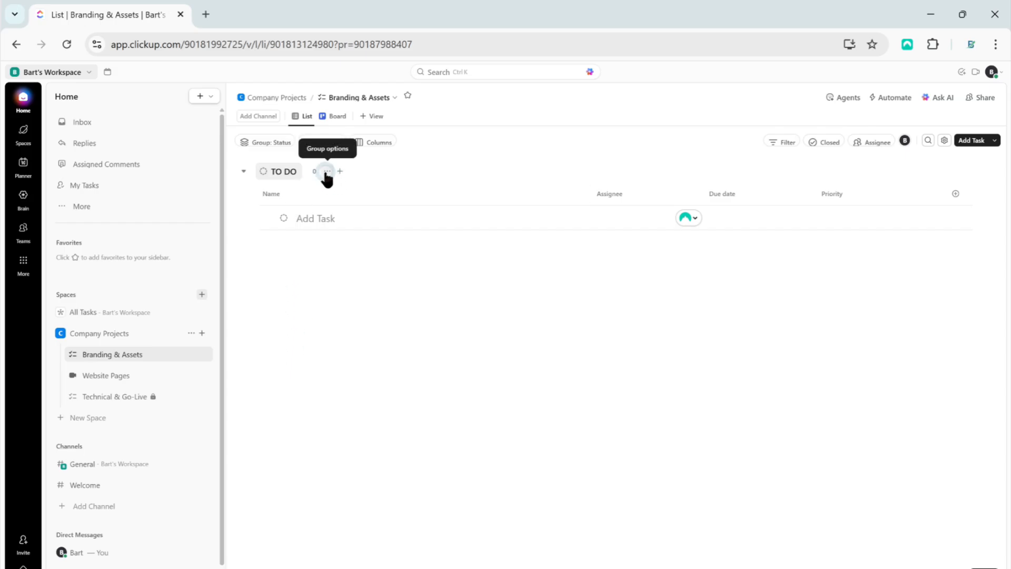
# Step: Switch Branding & Assets to use its own custom statuses
pyautogui.click(327, 171)
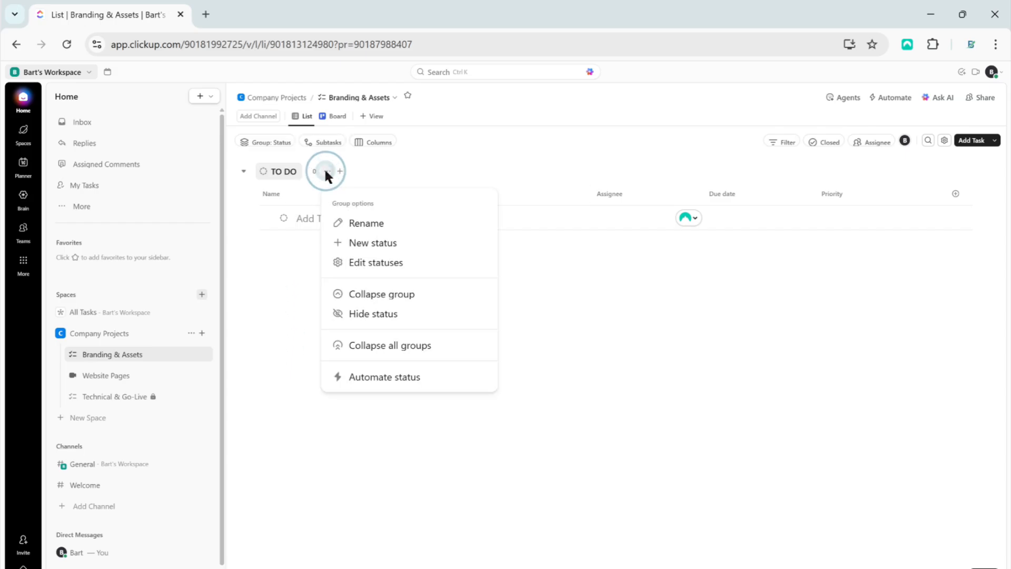
pyautogui.click(376, 264)
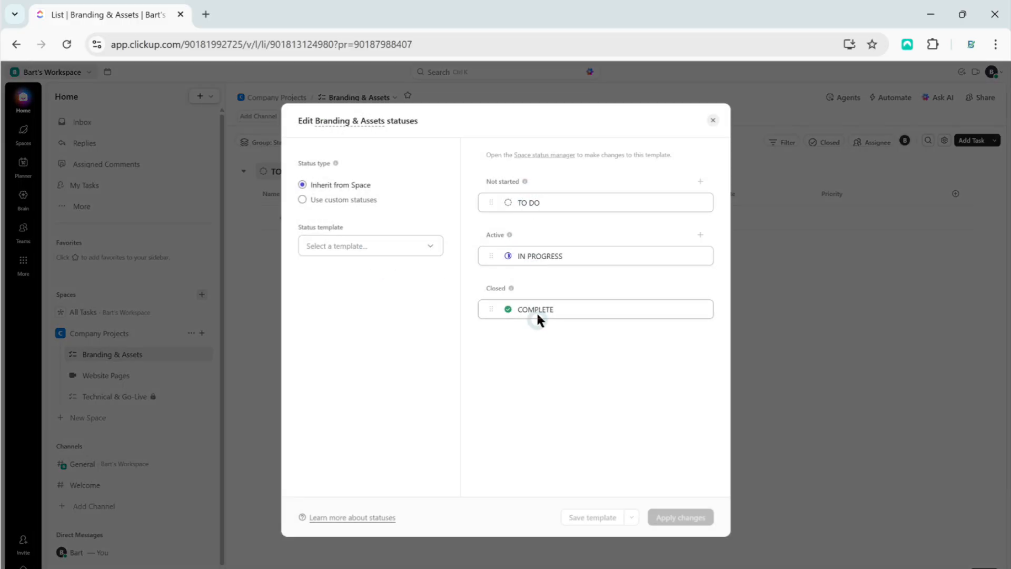
pyautogui.click(331, 202)
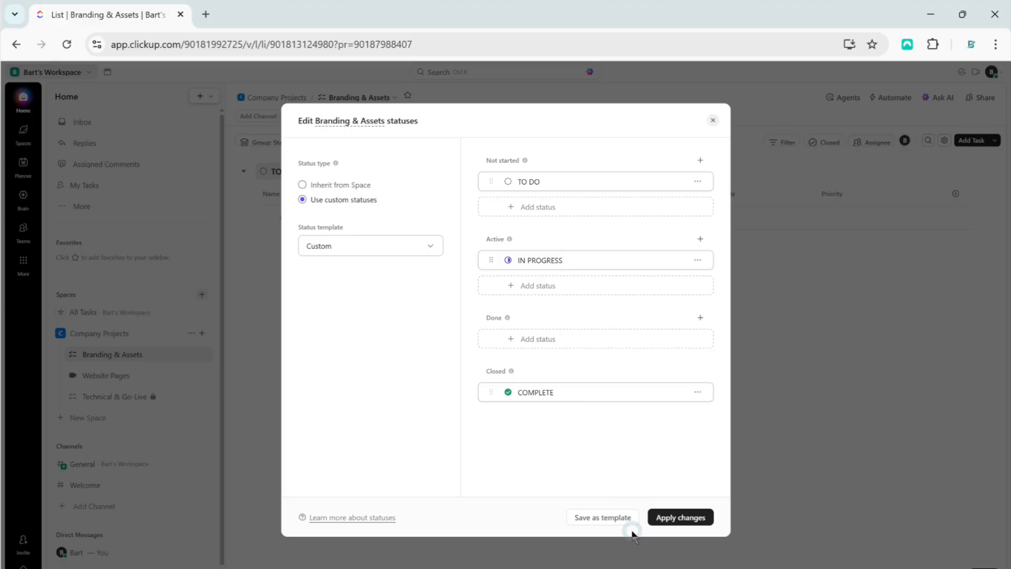
pyautogui.click(711, 120)
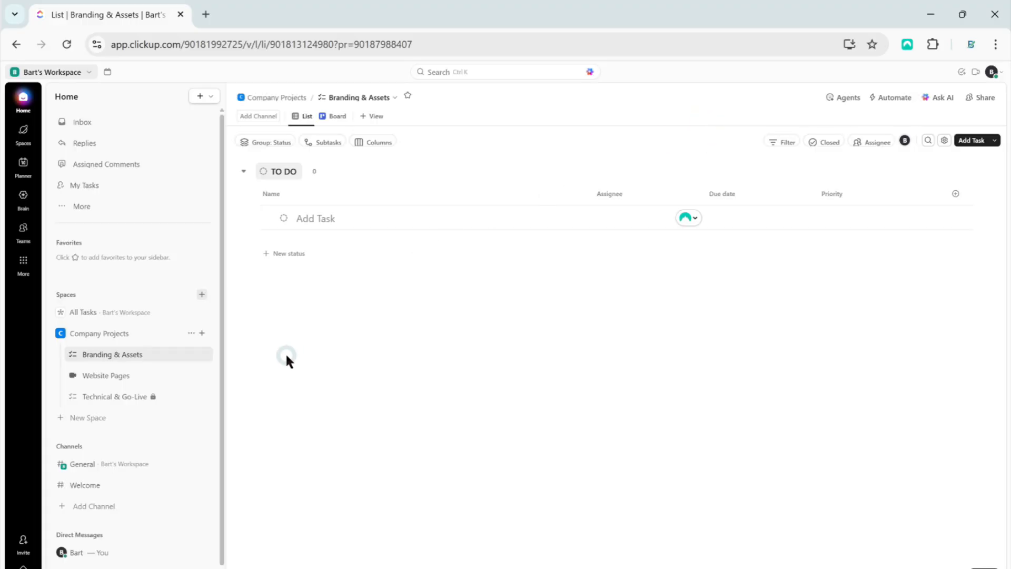
# Step: Review the Website Pages status settings and close them unchanged
pyautogui.click(105, 376)
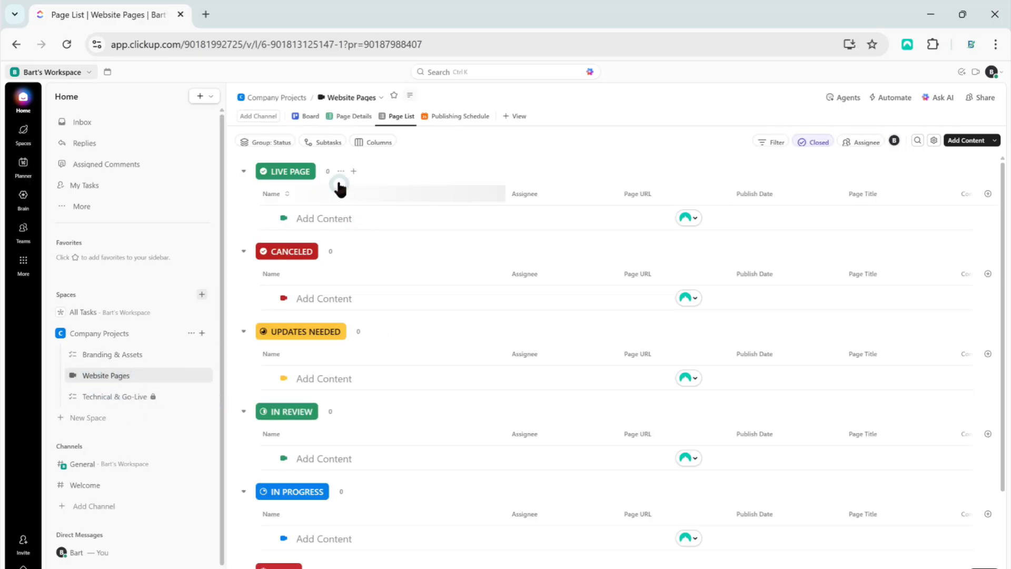
pyautogui.click(340, 171)
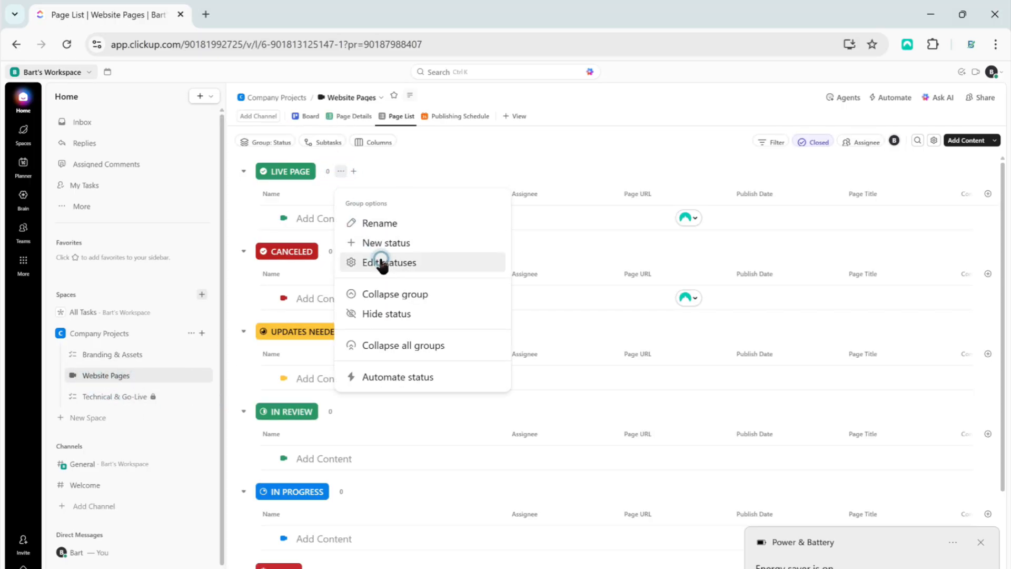
pyautogui.click(377, 261)
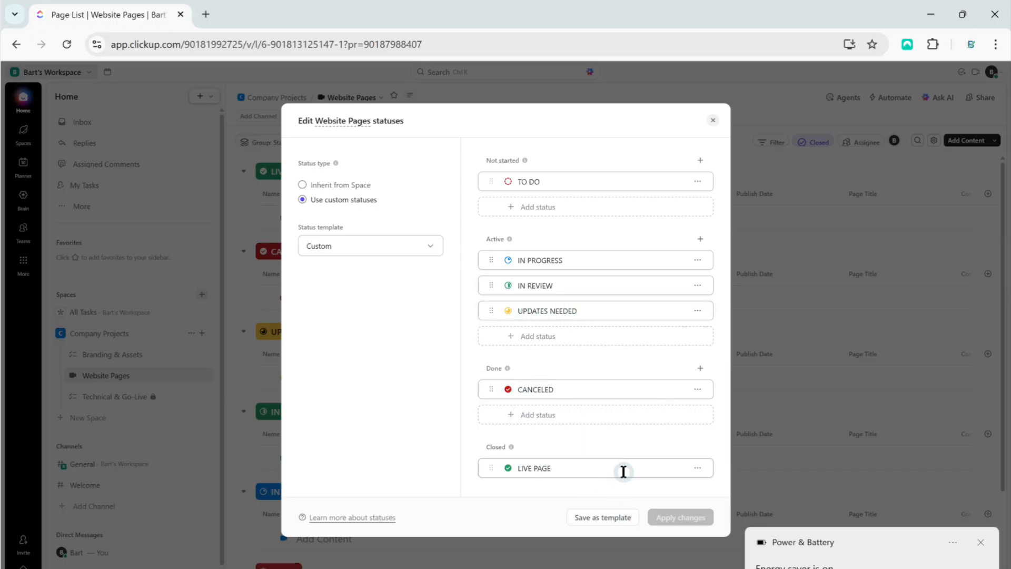
pyautogui.click(663, 202)
pyautogui.click(711, 122)
pyautogui.click(711, 121)
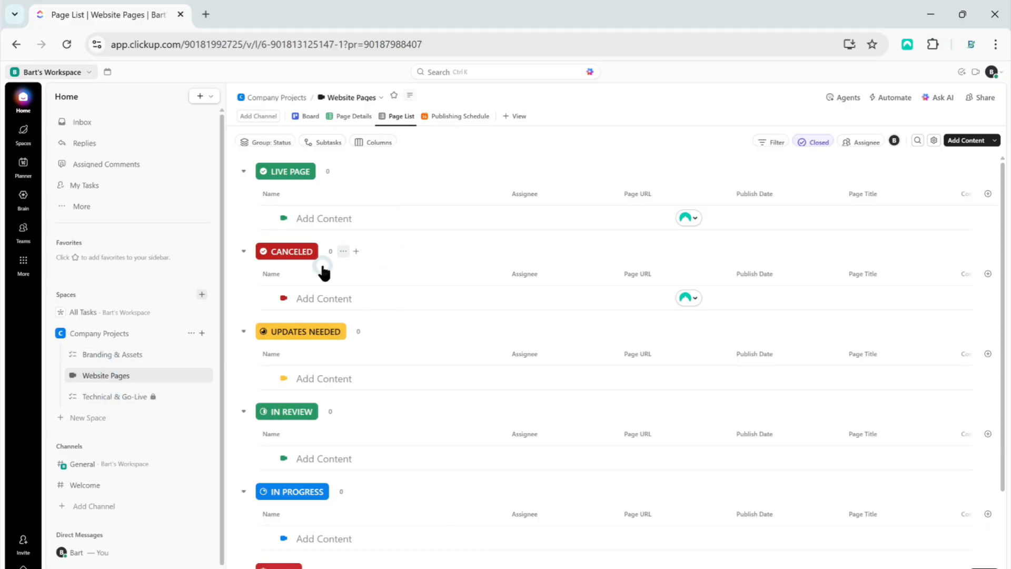
pyautogui.click(110, 375)
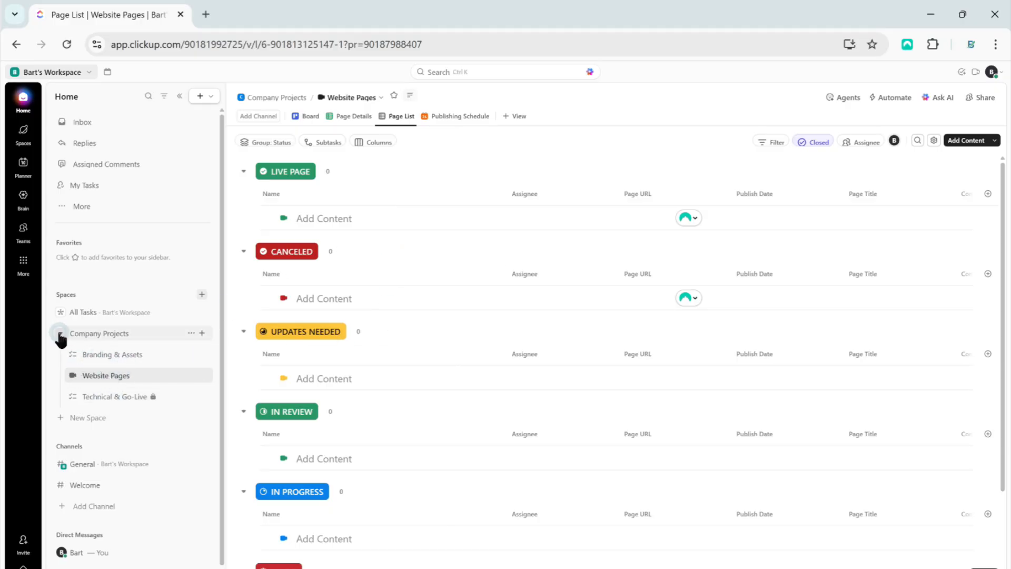
# Step: Add the task 'Design Logo (V1)' to Branding & Assets, then view Website Pages' tasks
pyautogui.click(116, 356)
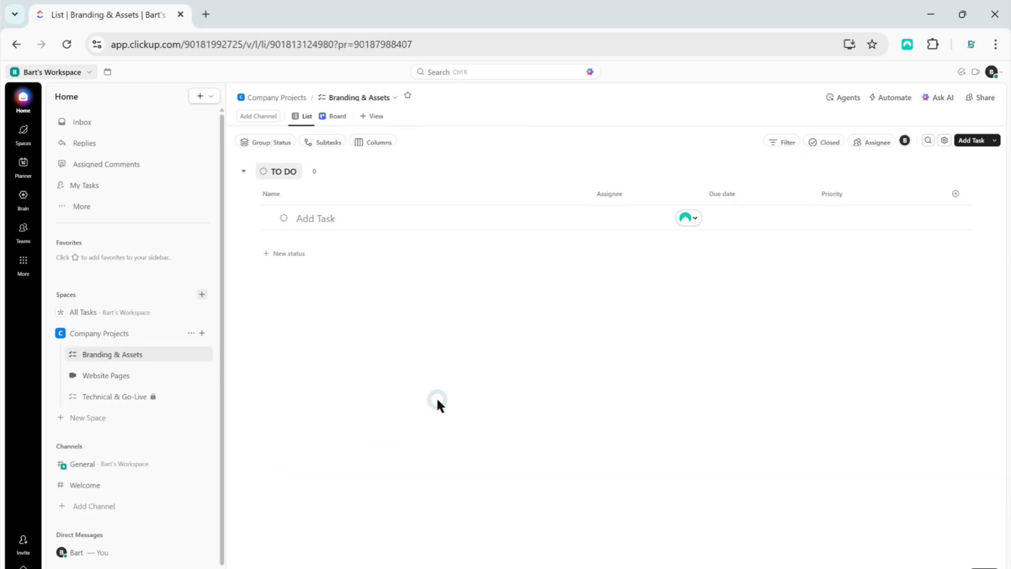
pyautogui.click(312, 219)
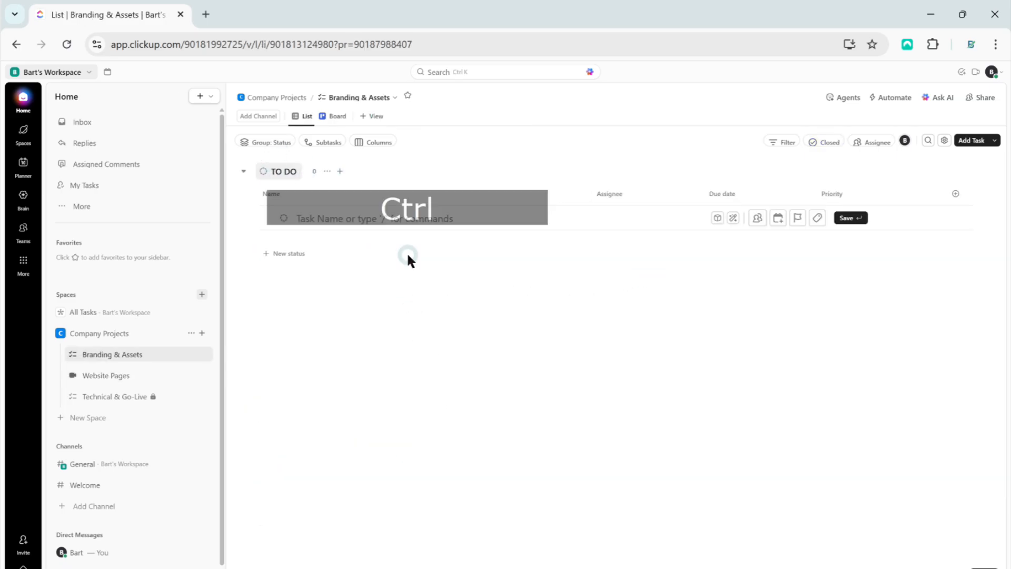
pyautogui.write('Design Logo (V1)')
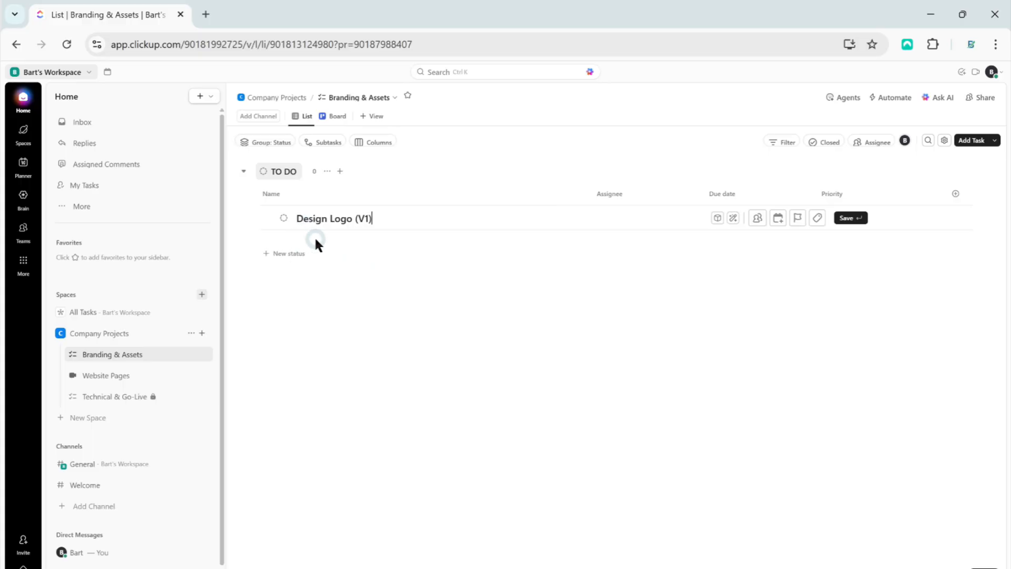
pyautogui.click(850, 218)
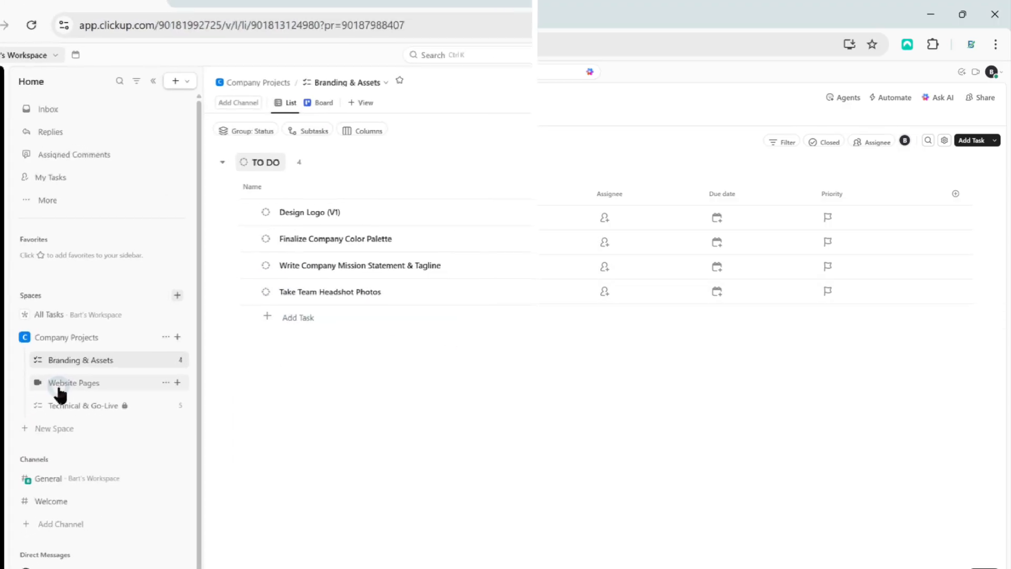
pyautogui.click(92, 378)
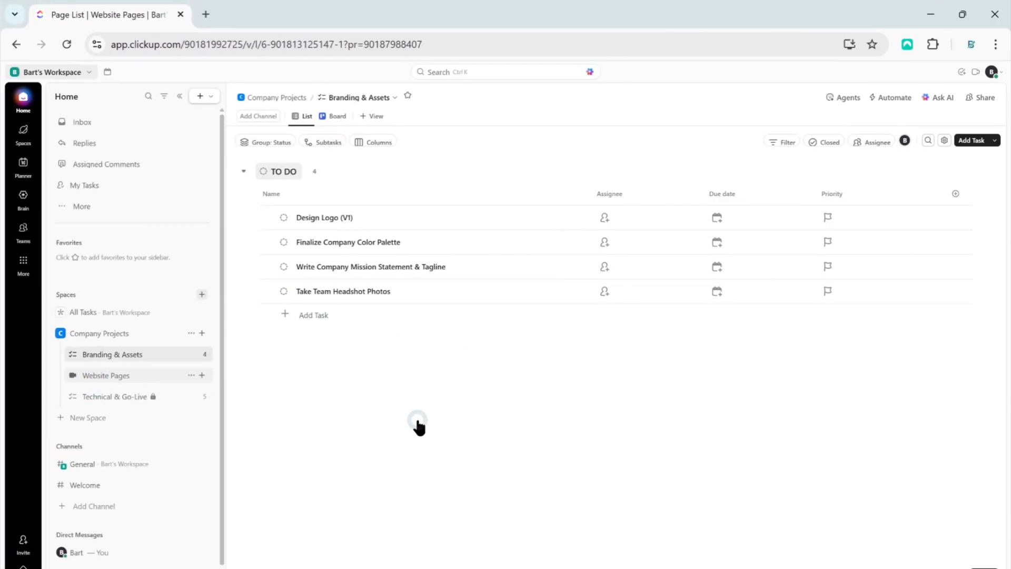
pyautogui.scroll(-3, 415, 419)
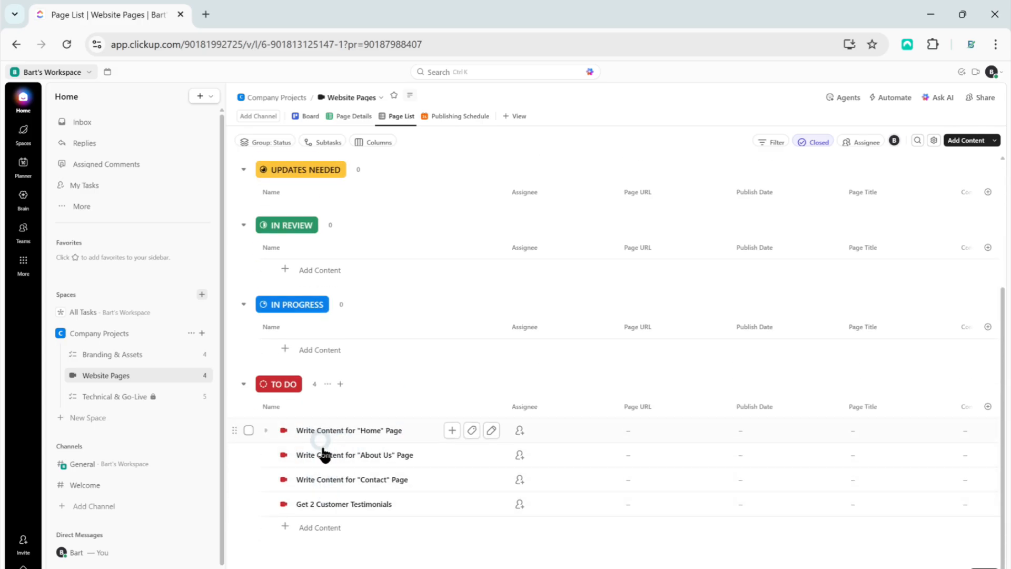
# Step: Move through the Technical & Go-Live and Website Pages lists back to Branding & Assets
pyautogui.click(113, 398)
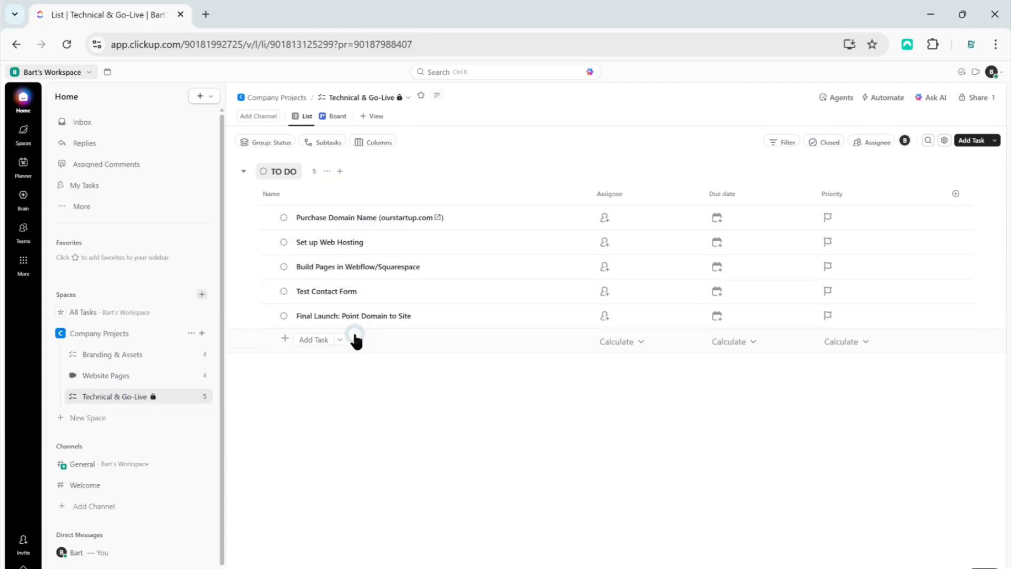
pyautogui.click(100, 376)
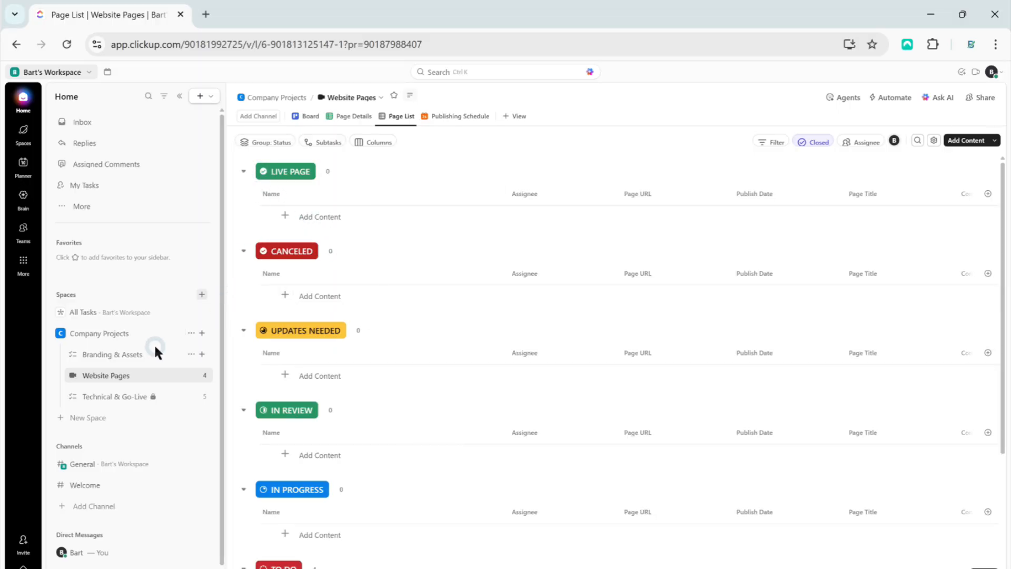
pyautogui.click(96, 362)
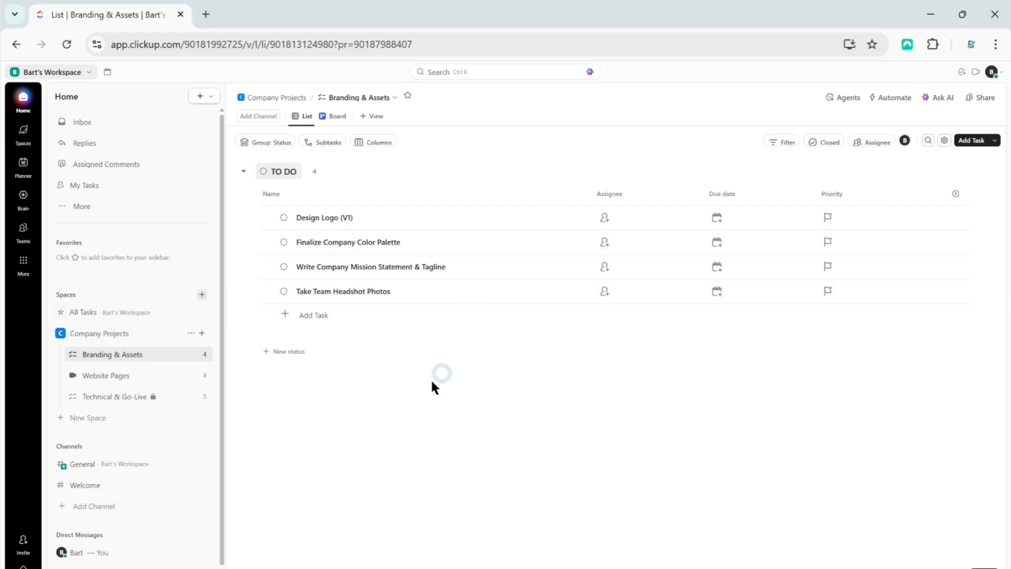
# Step: Make the list view show empty status groups and closed tasks, and turn on view autosave
pyautogui.click(942, 141)
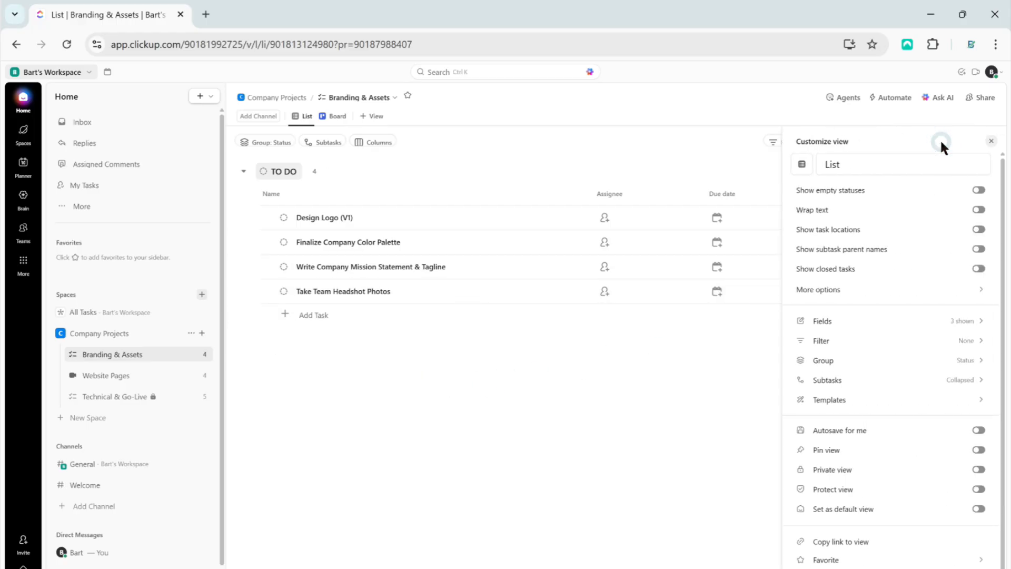
pyautogui.click(979, 191)
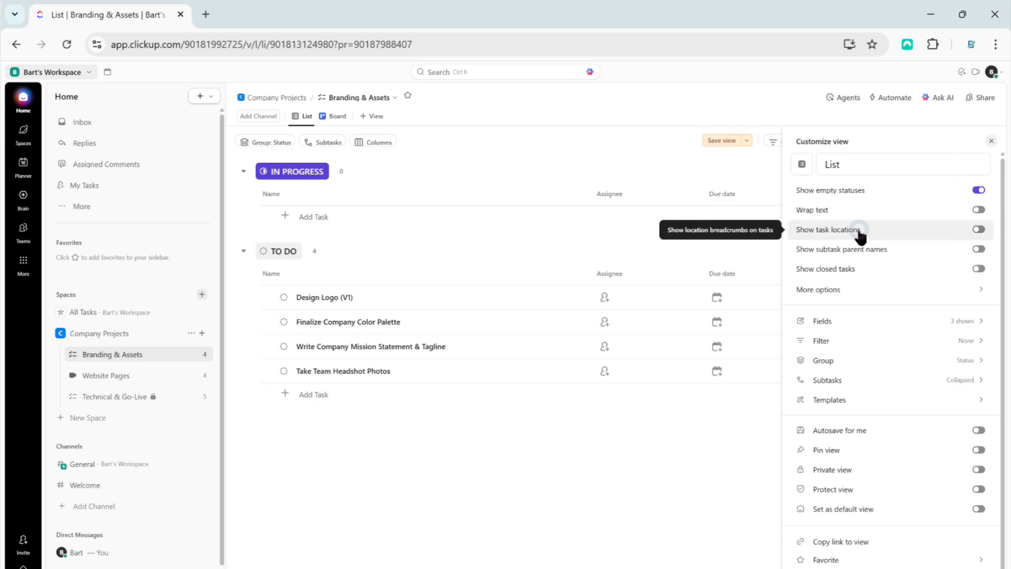
pyautogui.click(978, 269)
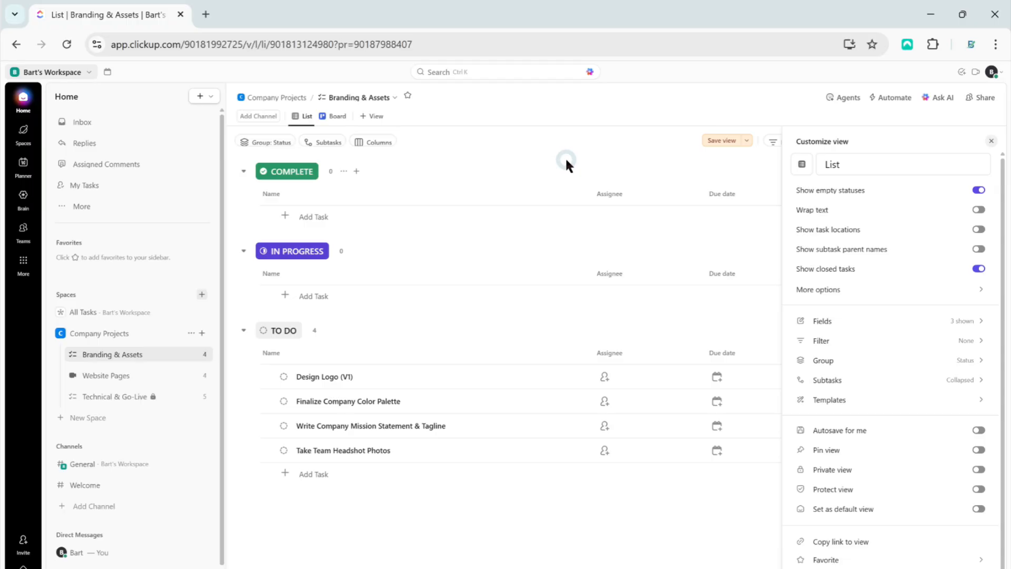
pyautogui.click(566, 164)
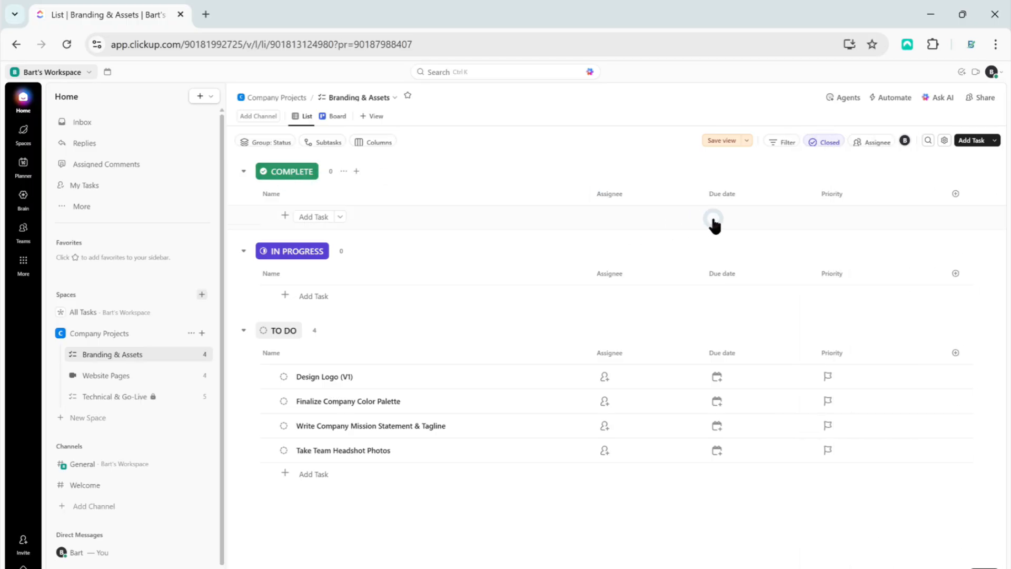
pyautogui.click(944, 140)
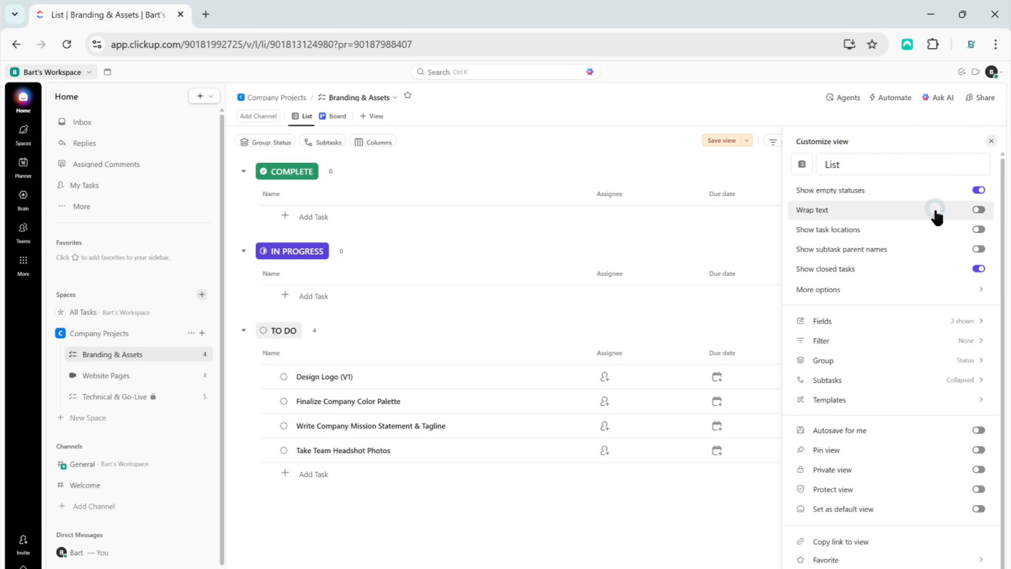
pyautogui.click(470, 169)
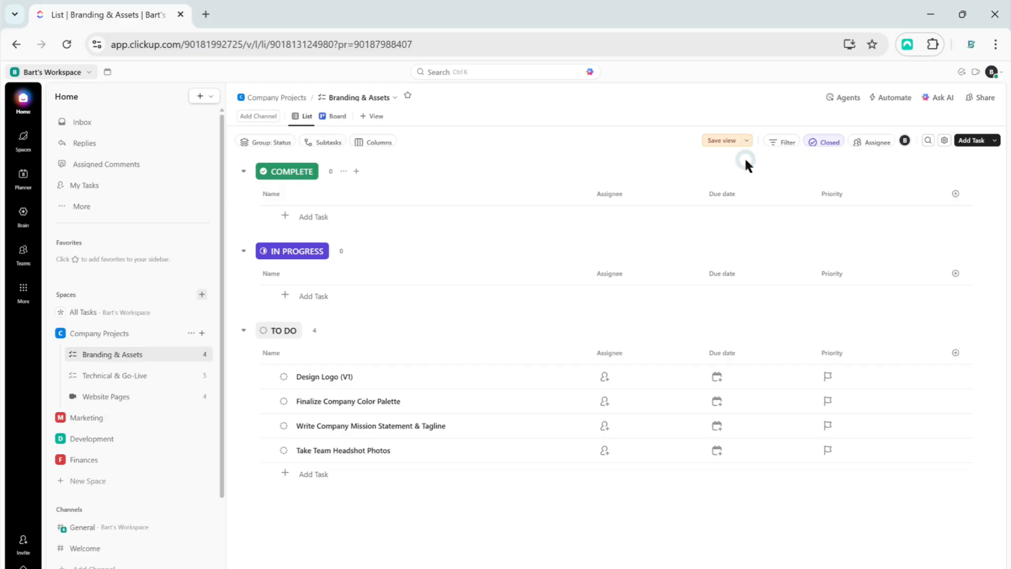
pyautogui.click(746, 141)
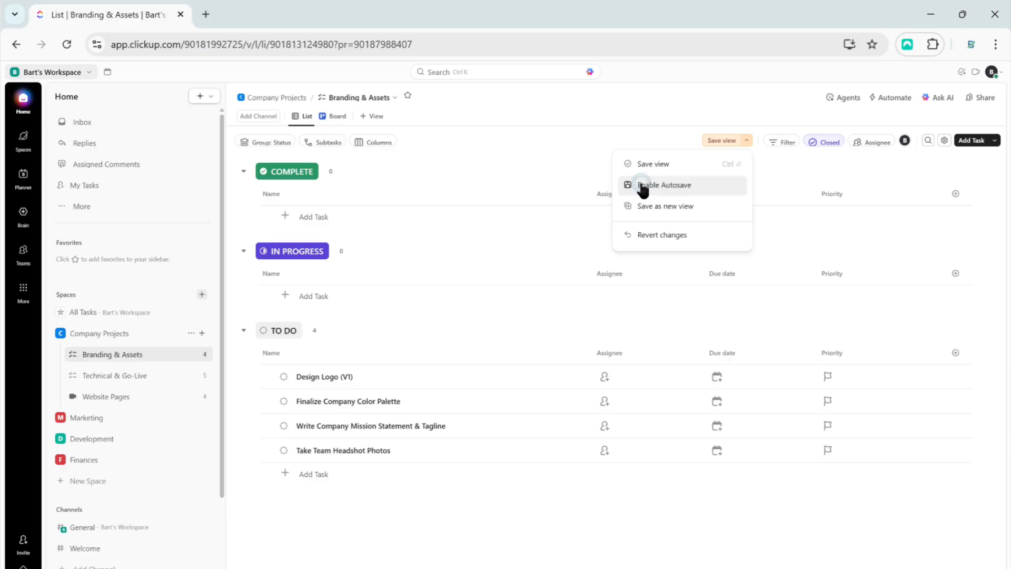
pyautogui.click(674, 187)
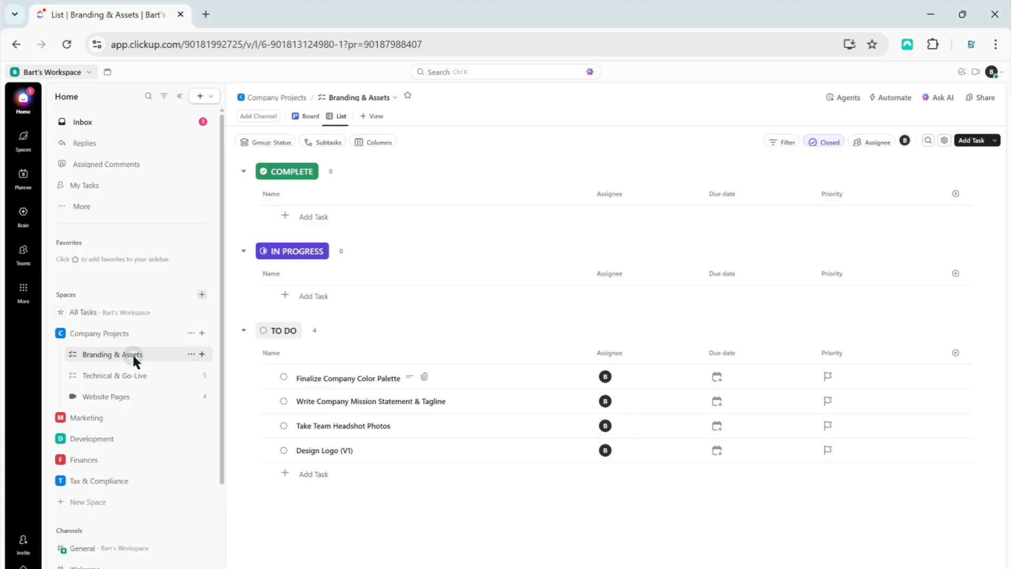
# Step: Advance Finalize Company Color Palette from TO DO to IN PROGRESS and return to the list
pyautogui.click(368, 379)
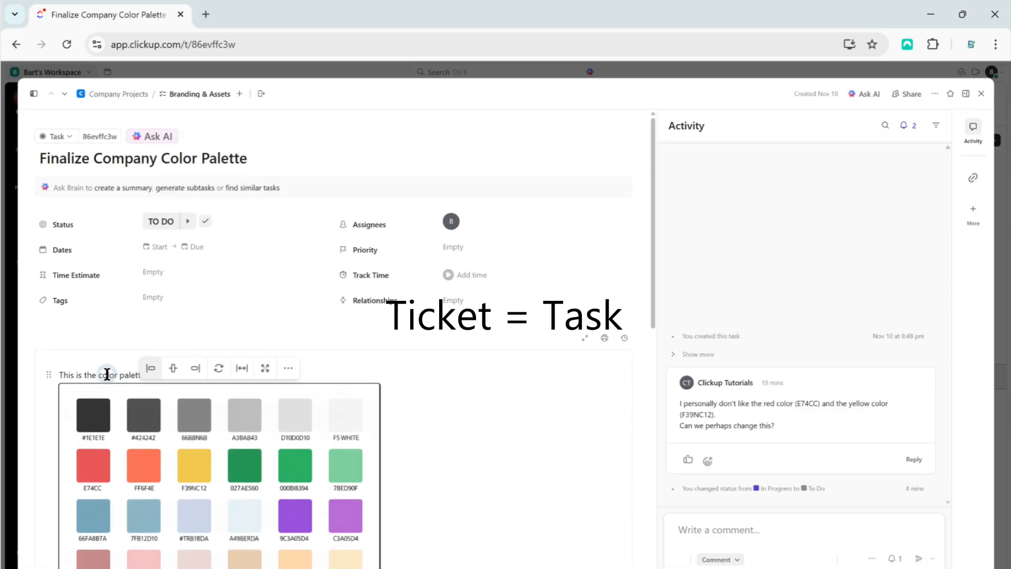
pyautogui.moveTo(74, 374); pyautogui.dragTo(158, 374)
pyautogui.click(446, 440)
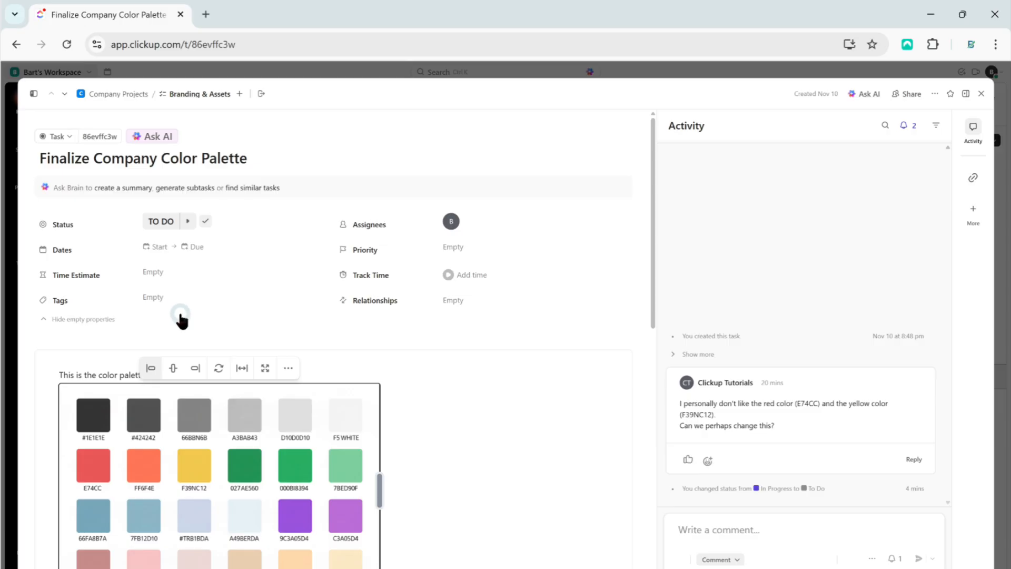
pyautogui.click(188, 223)
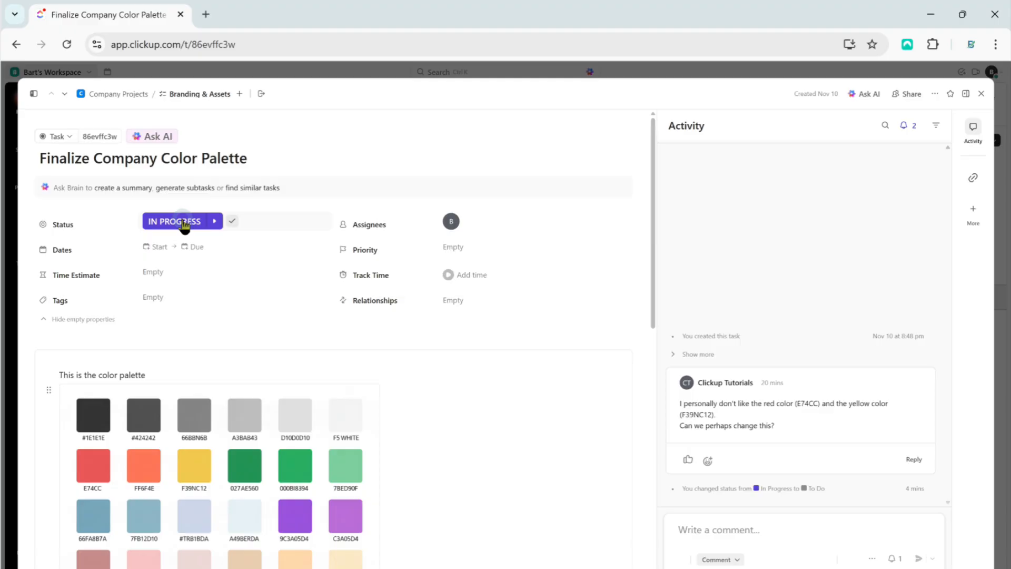
pyautogui.click(185, 223)
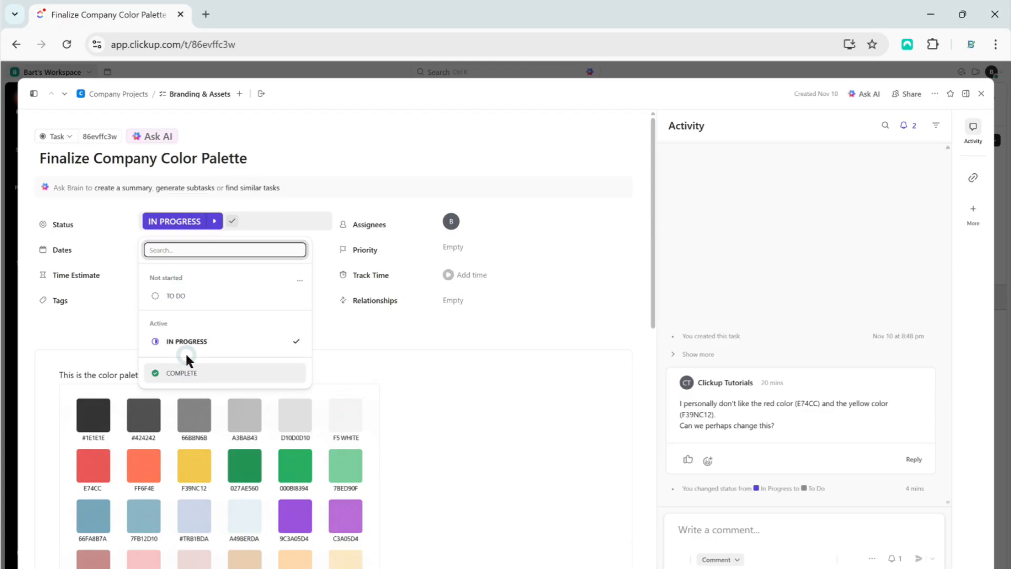
pyautogui.click(465, 423)
pyautogui.click(422, 345)
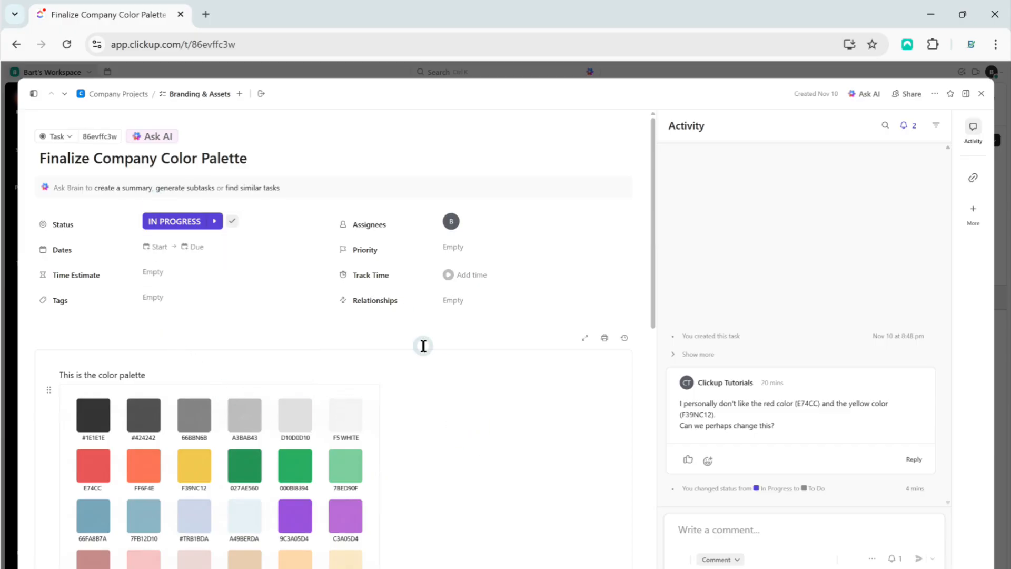
pyautogui.click(981, 95)
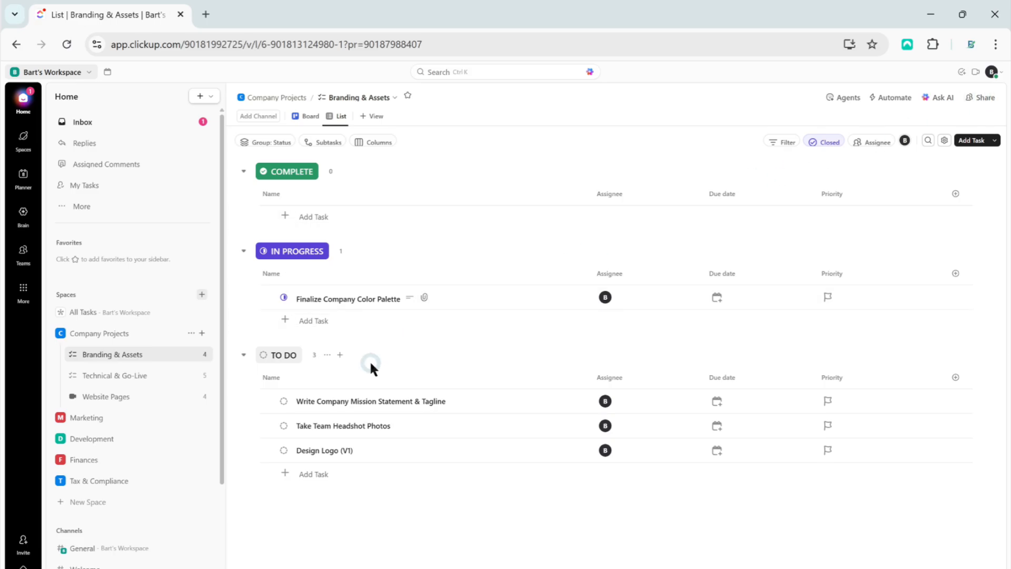
pyautogui.click(316, 399)
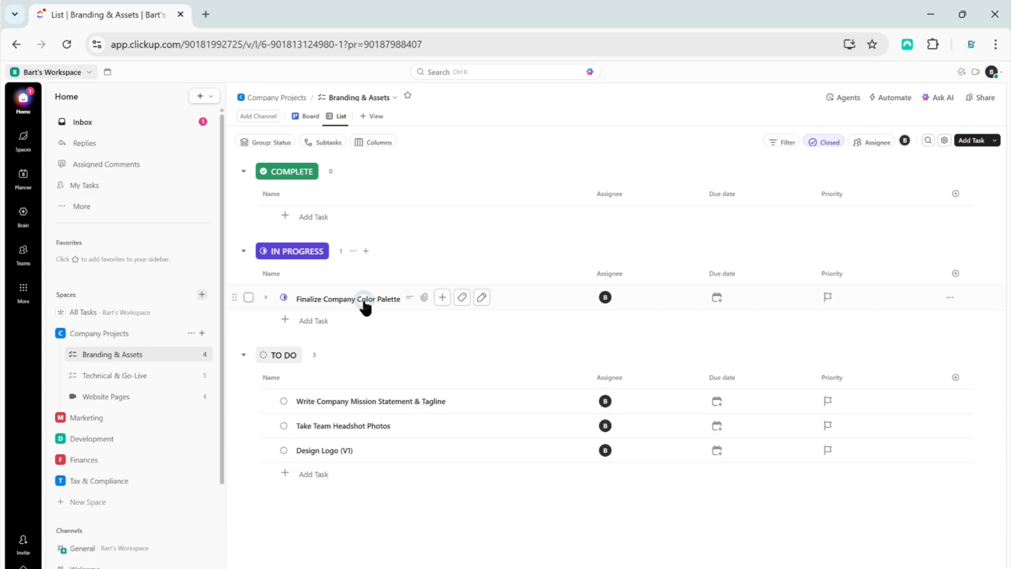
pyautogui.click(283, 297)
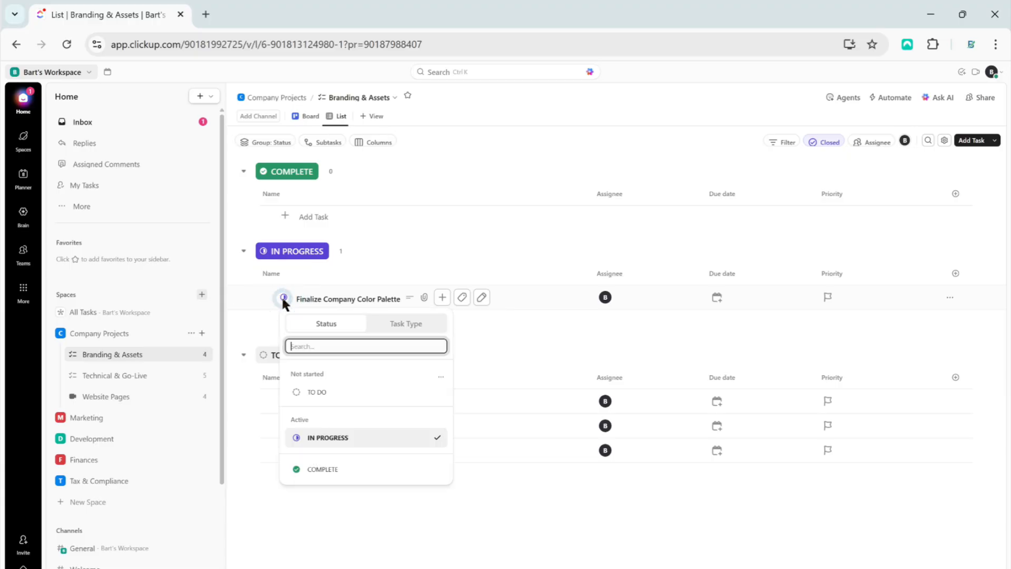
pyautogui.click(335, 473)
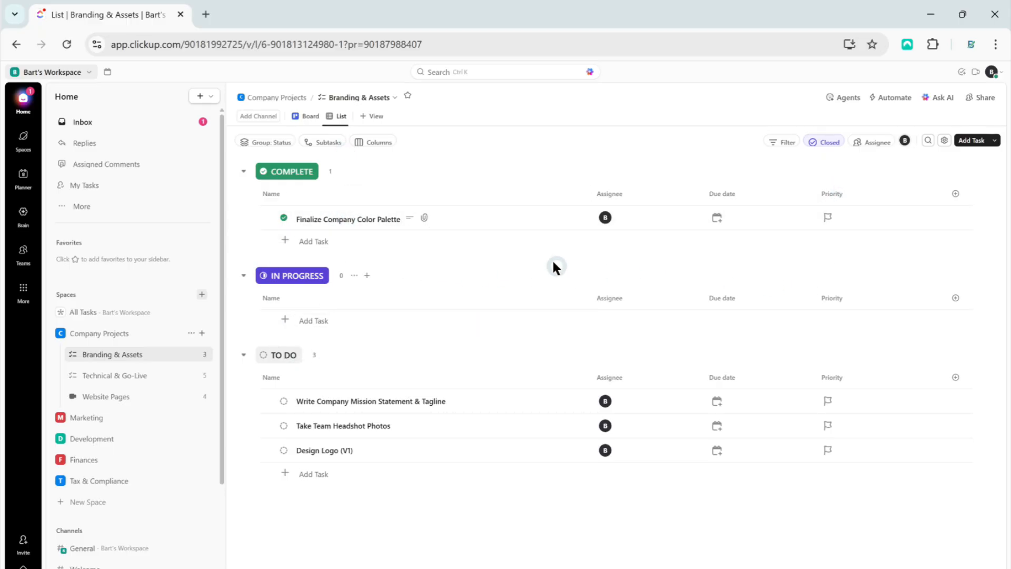
pyautogui.click(824, 143)
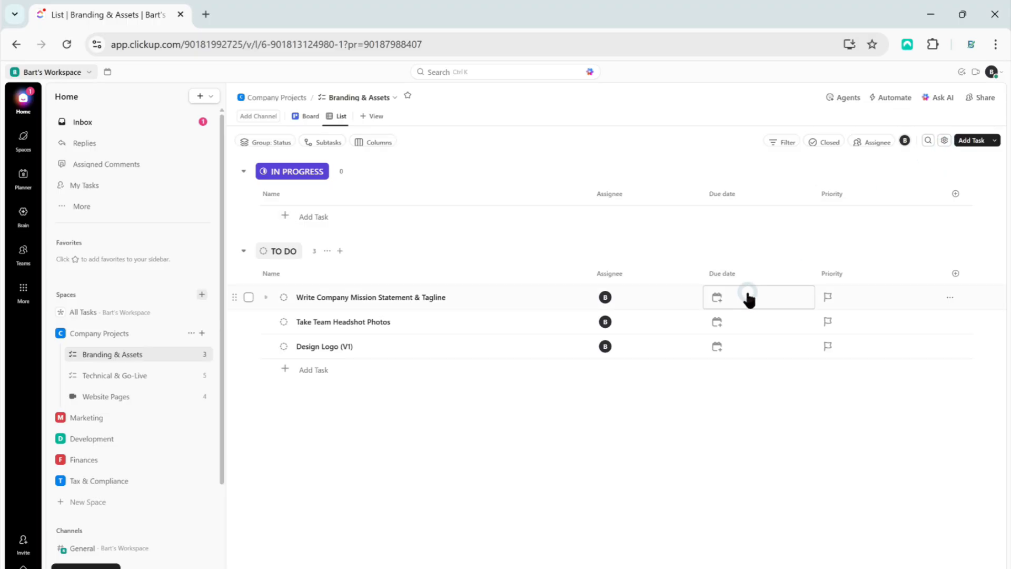
pyautogui.click(824, 143)
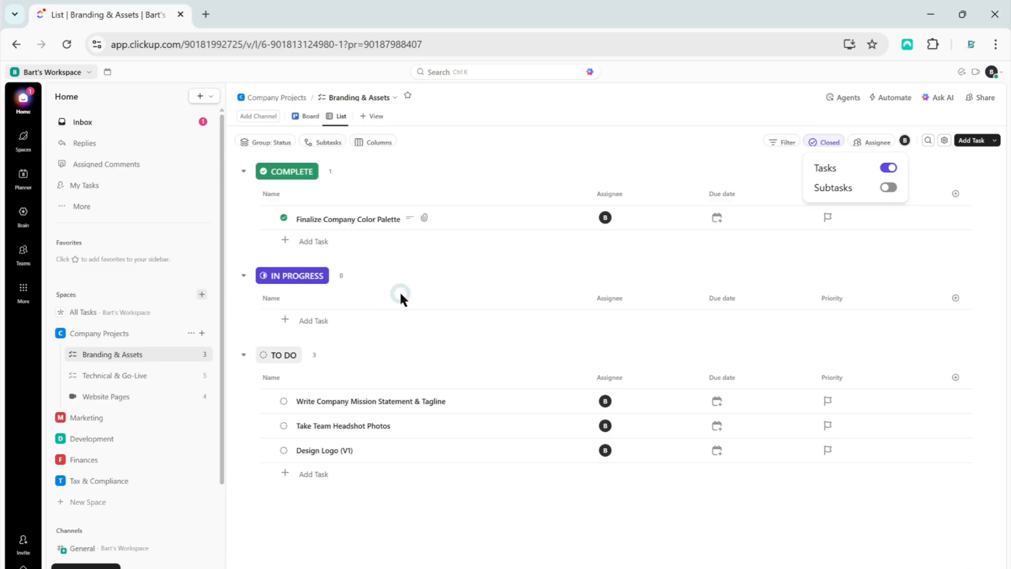
pyautogui.click(284, 218)
pyautogui.click(341, 357)
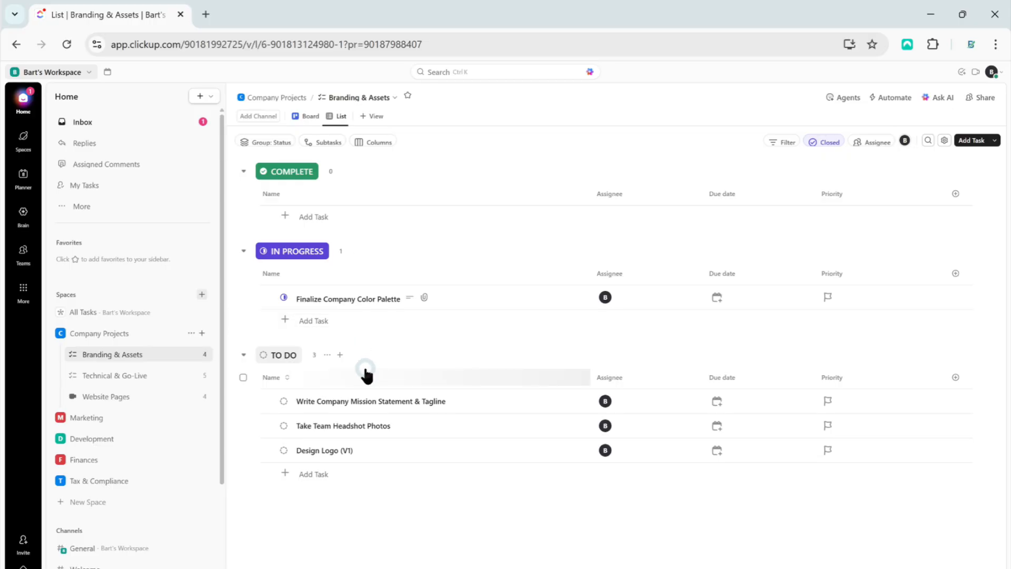
pyautogui.click(360, 302)
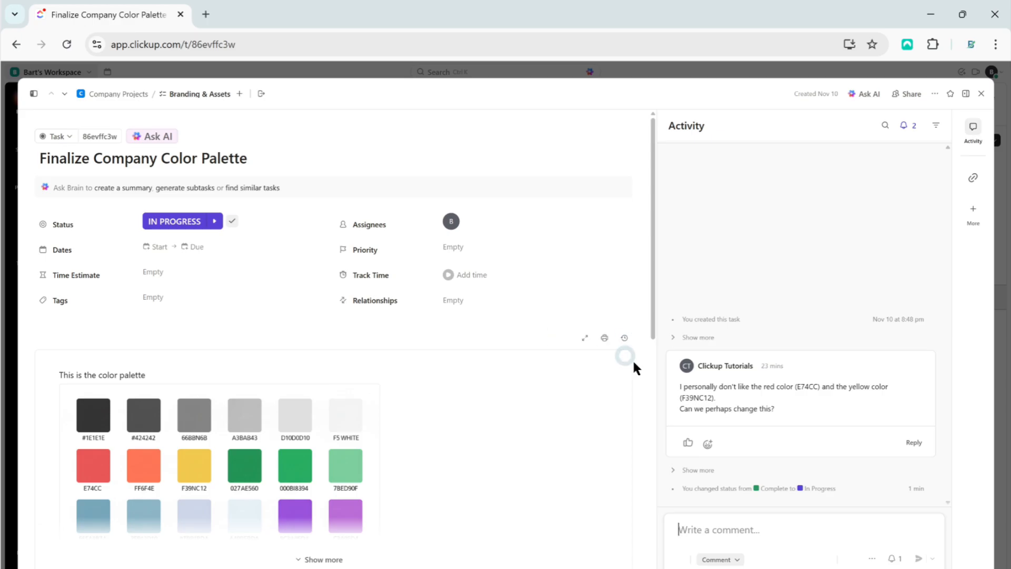
pyautogui.moveTo(664, 127); pyautogui.dragTo(712, 135)
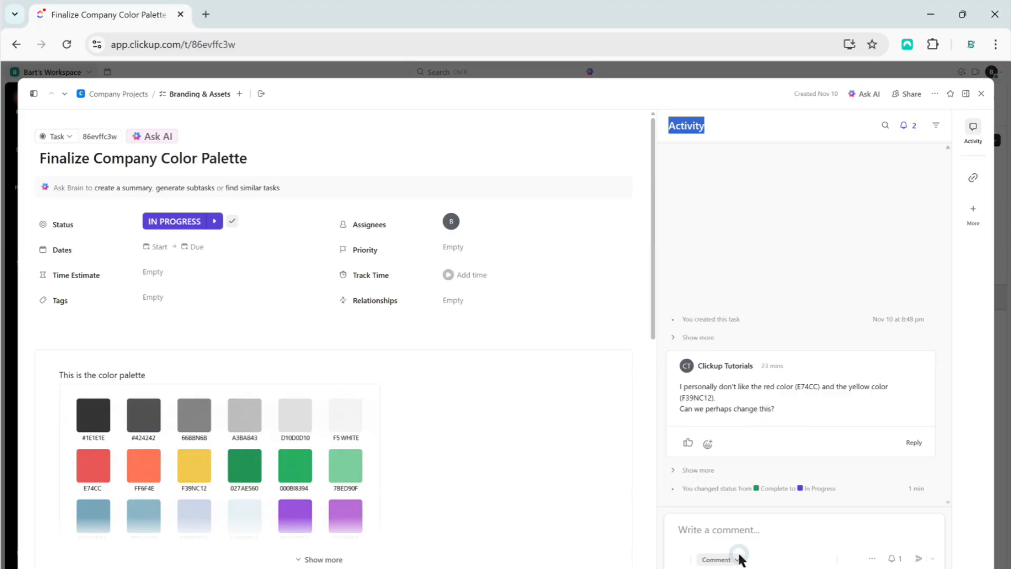
pyautogui.click(912, 445)
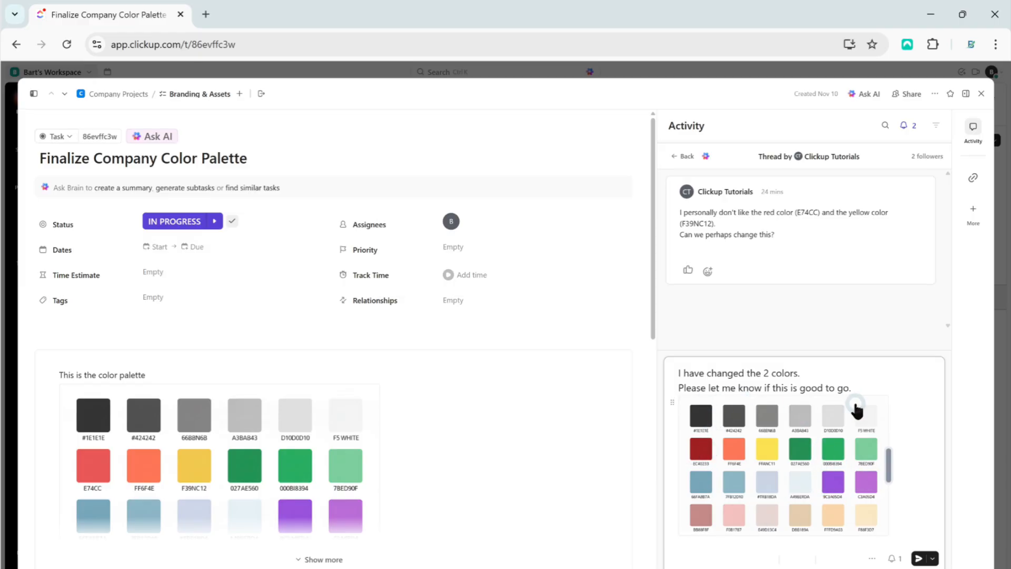
pyautogui.write('@')
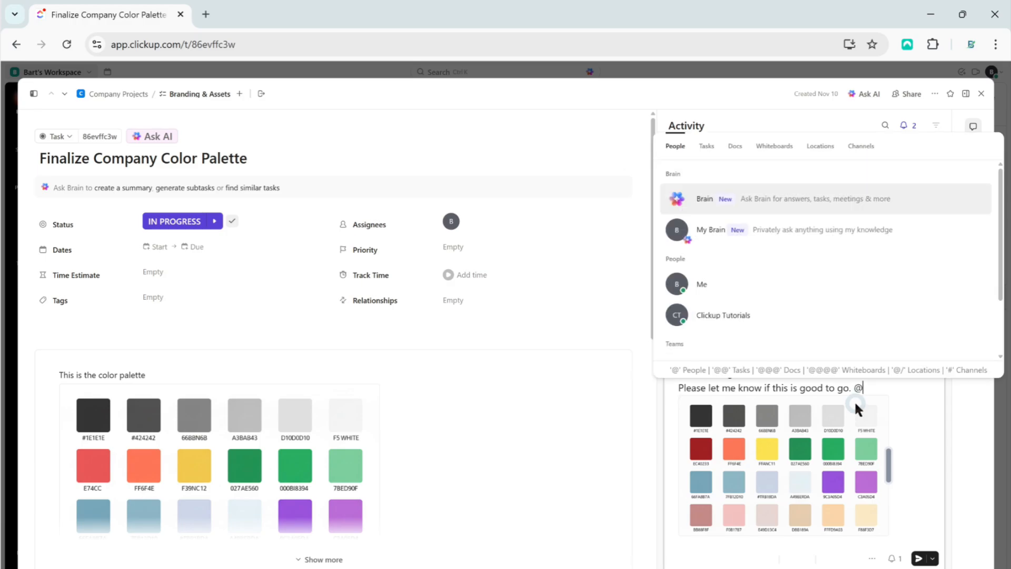
pyautogui.click(750, 311)
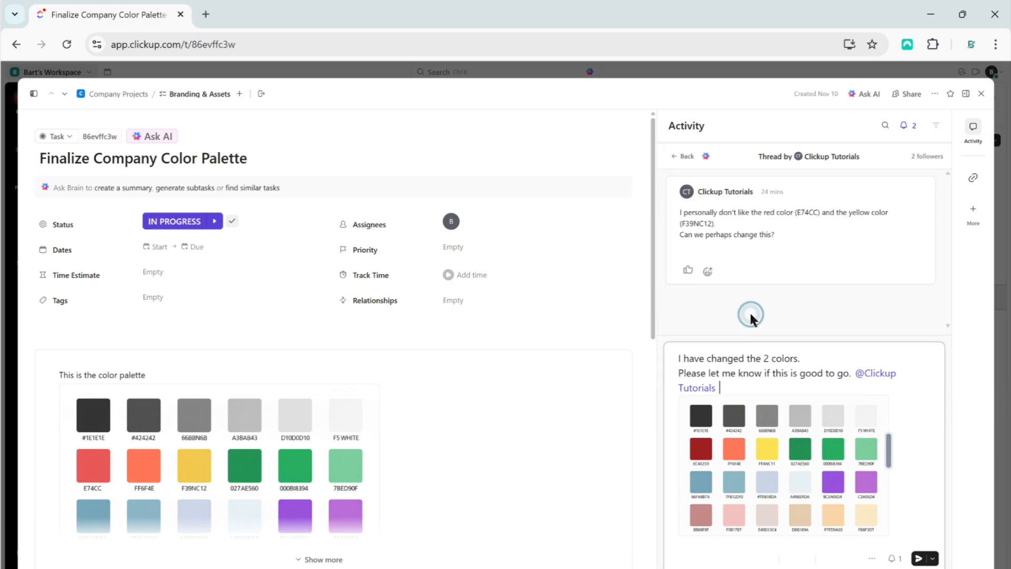
pyautogui.click(918, 558)
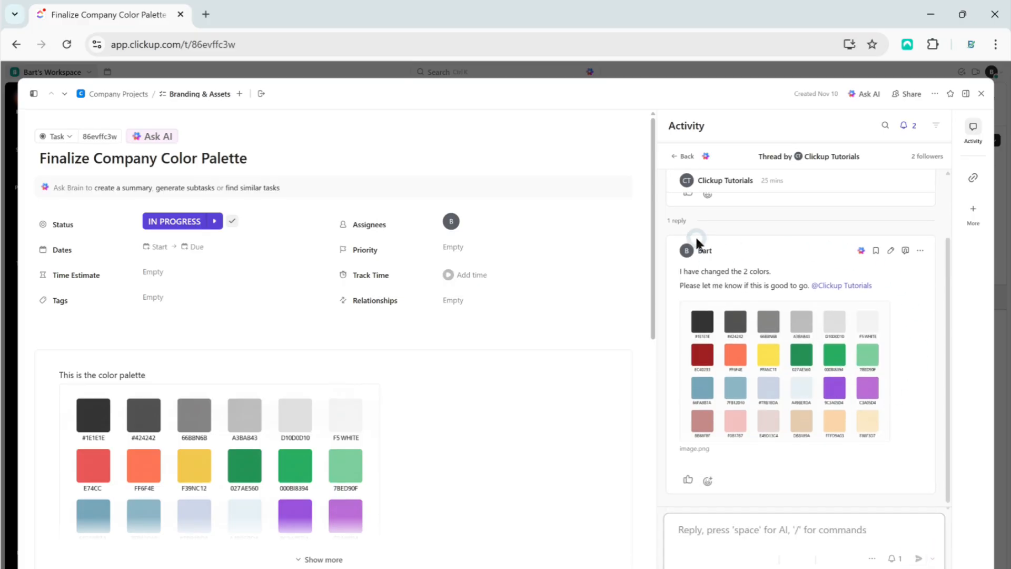
# Step: Assign the reply comment to the original commenter and close the task
pyautogui.click(905, 251)
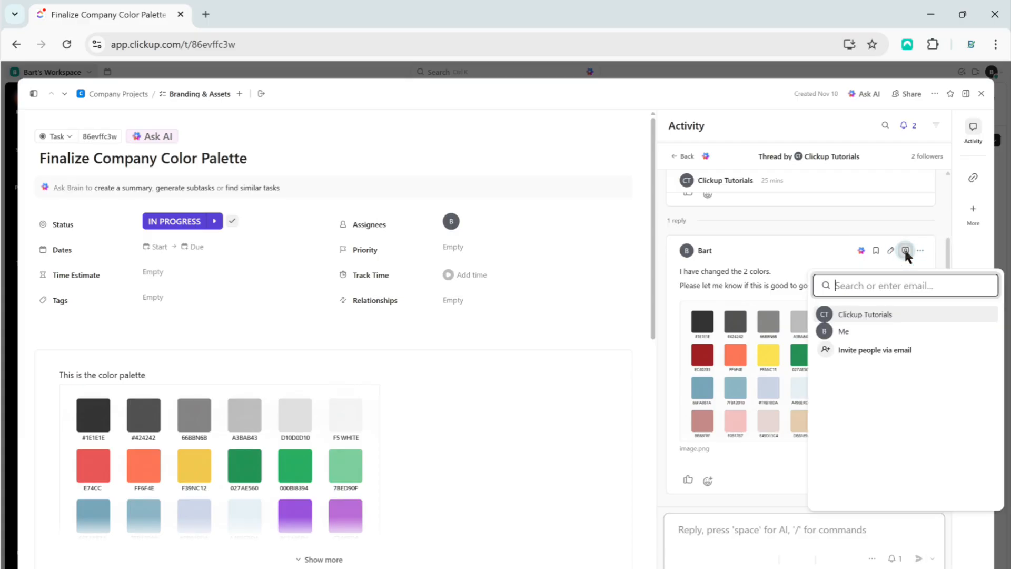
pyautogui.click(873, 316)
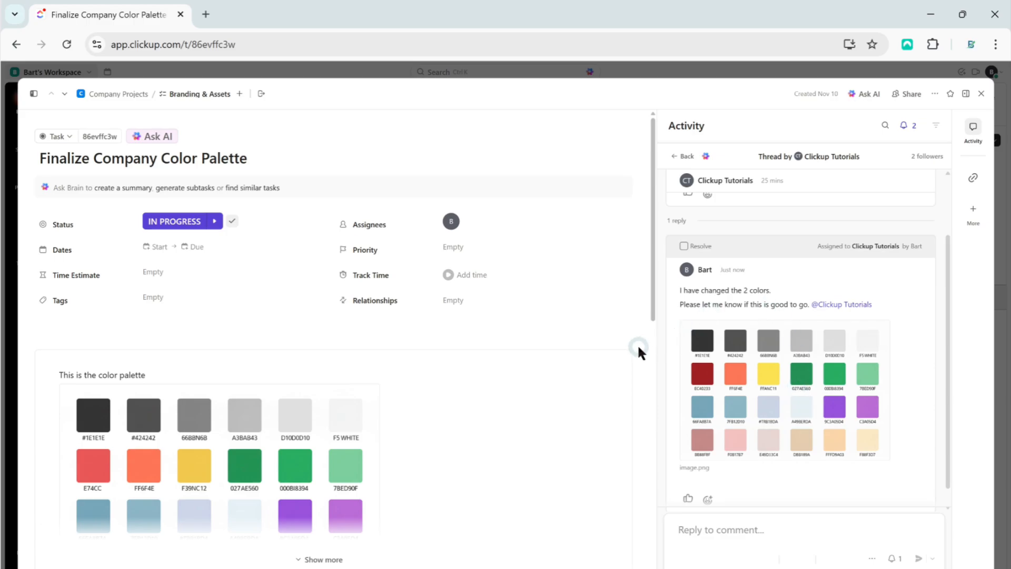
pyautogui.scroll(-10, 494, 355)
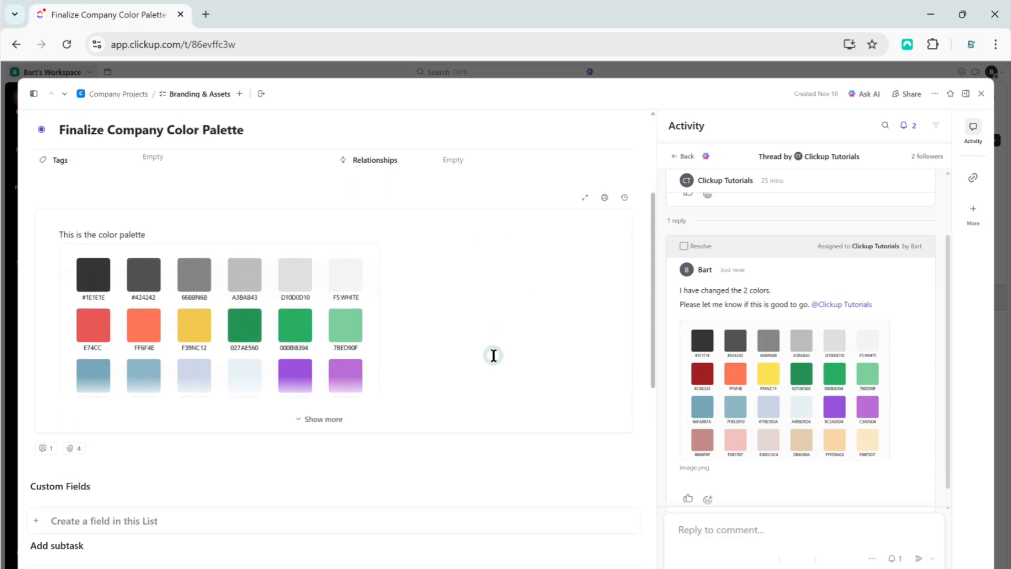
pyautogui.scroll(-1, 492, 352)
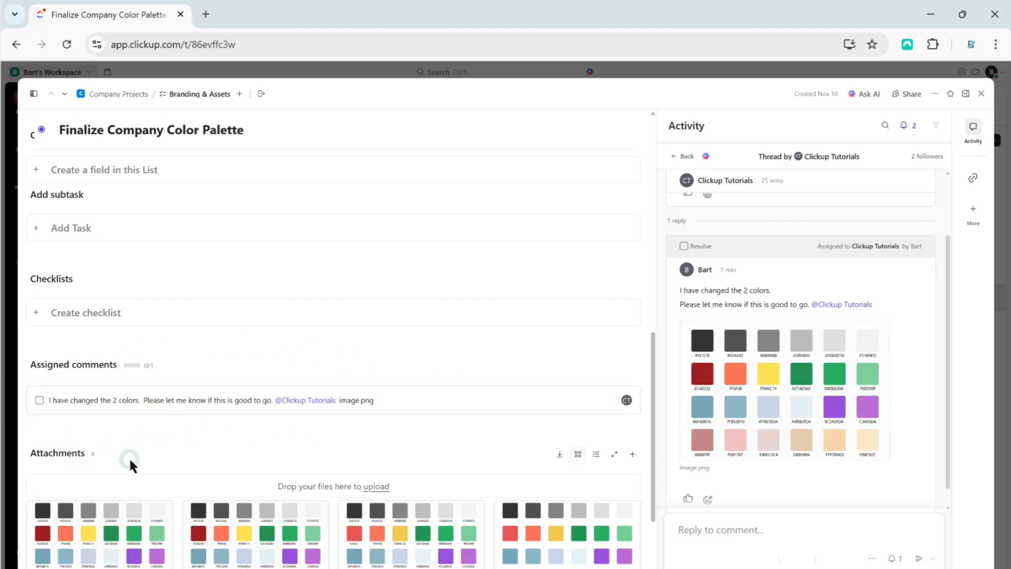
pyautogui.click(982, 94)
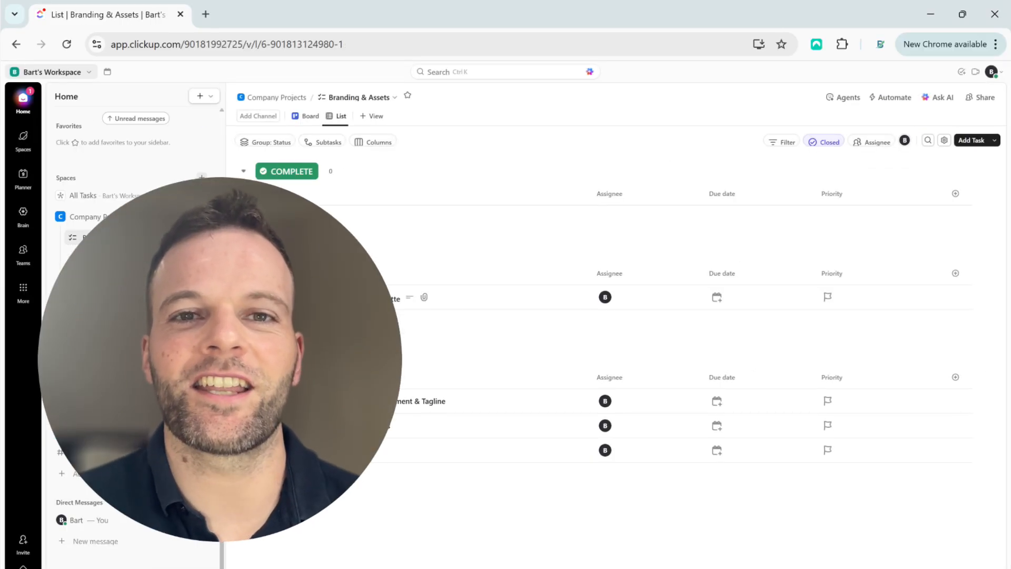